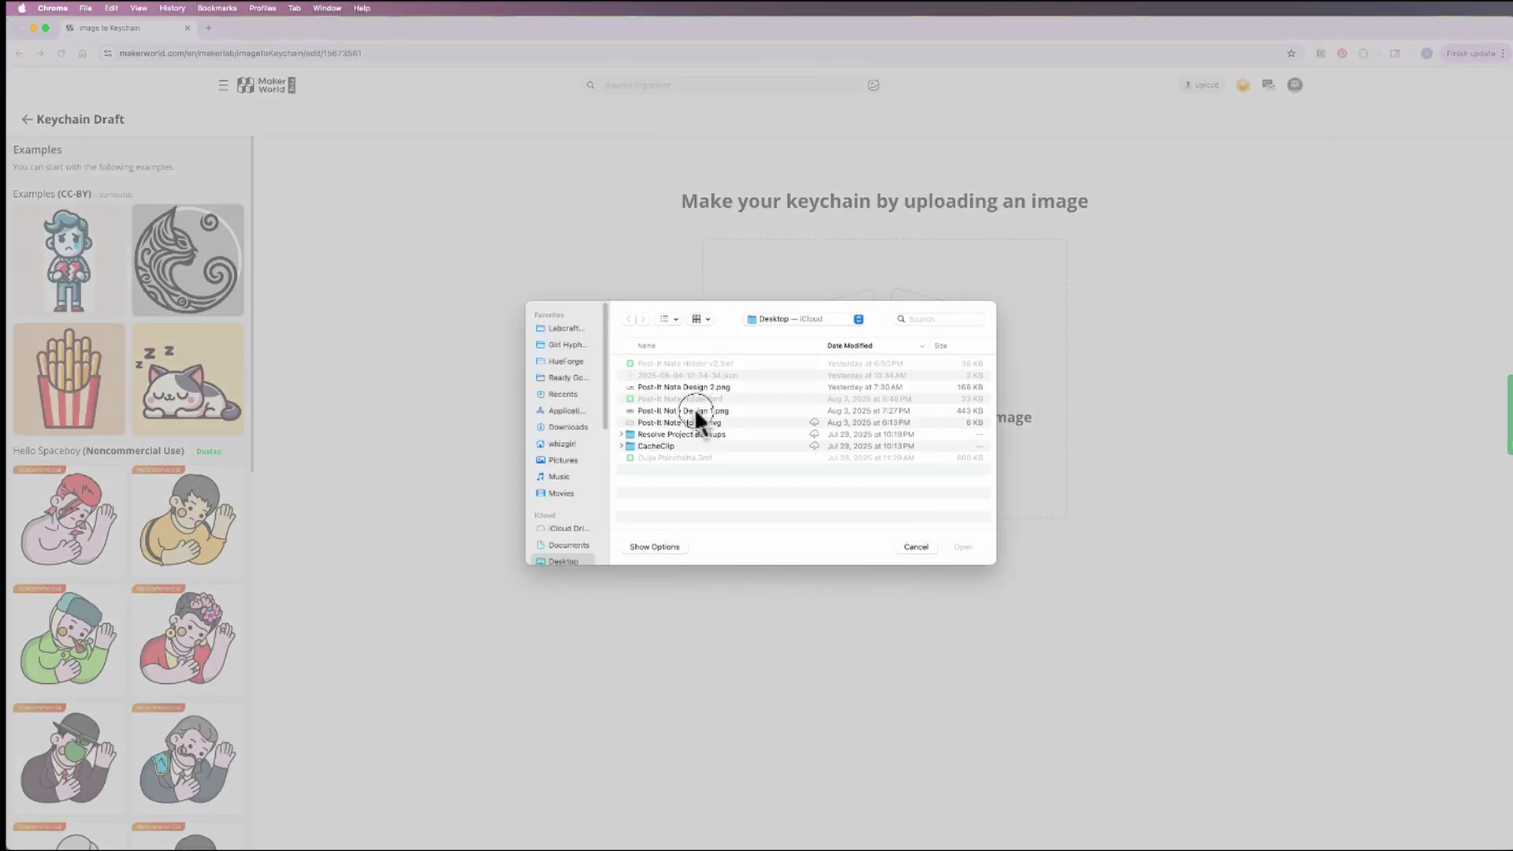
Upload Post-It Note Design 1.png with the default preprocessing and auto-match its colours to the 4 Color palette.
{"action": "left_click", "coordinate": [694, 410]}
{"action": "left_click", "coordinate": [952, 547]}
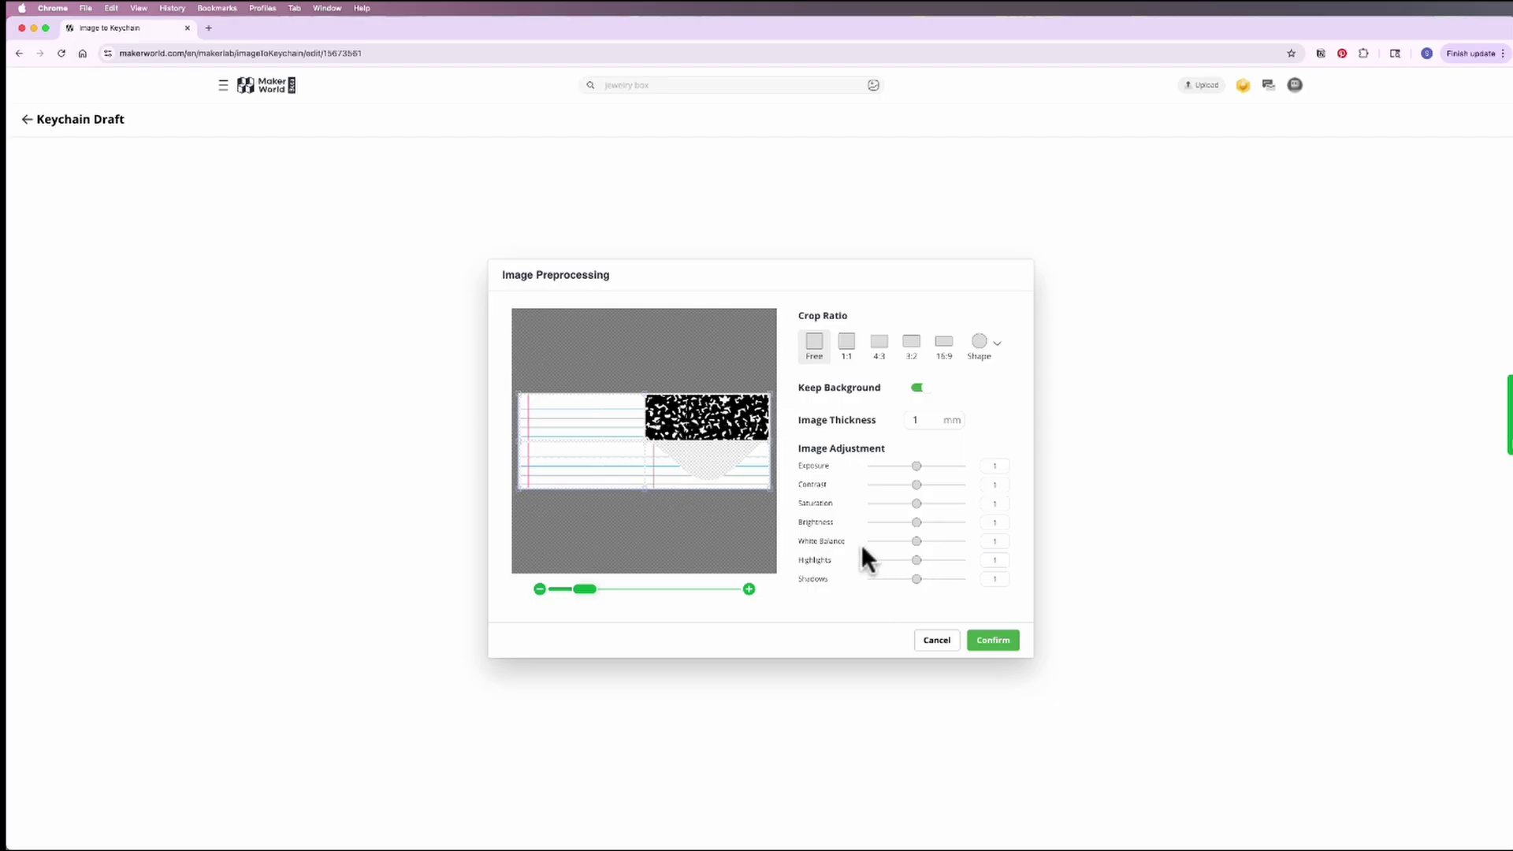
{"action": "left_click", "coordinate": [993, 640]}
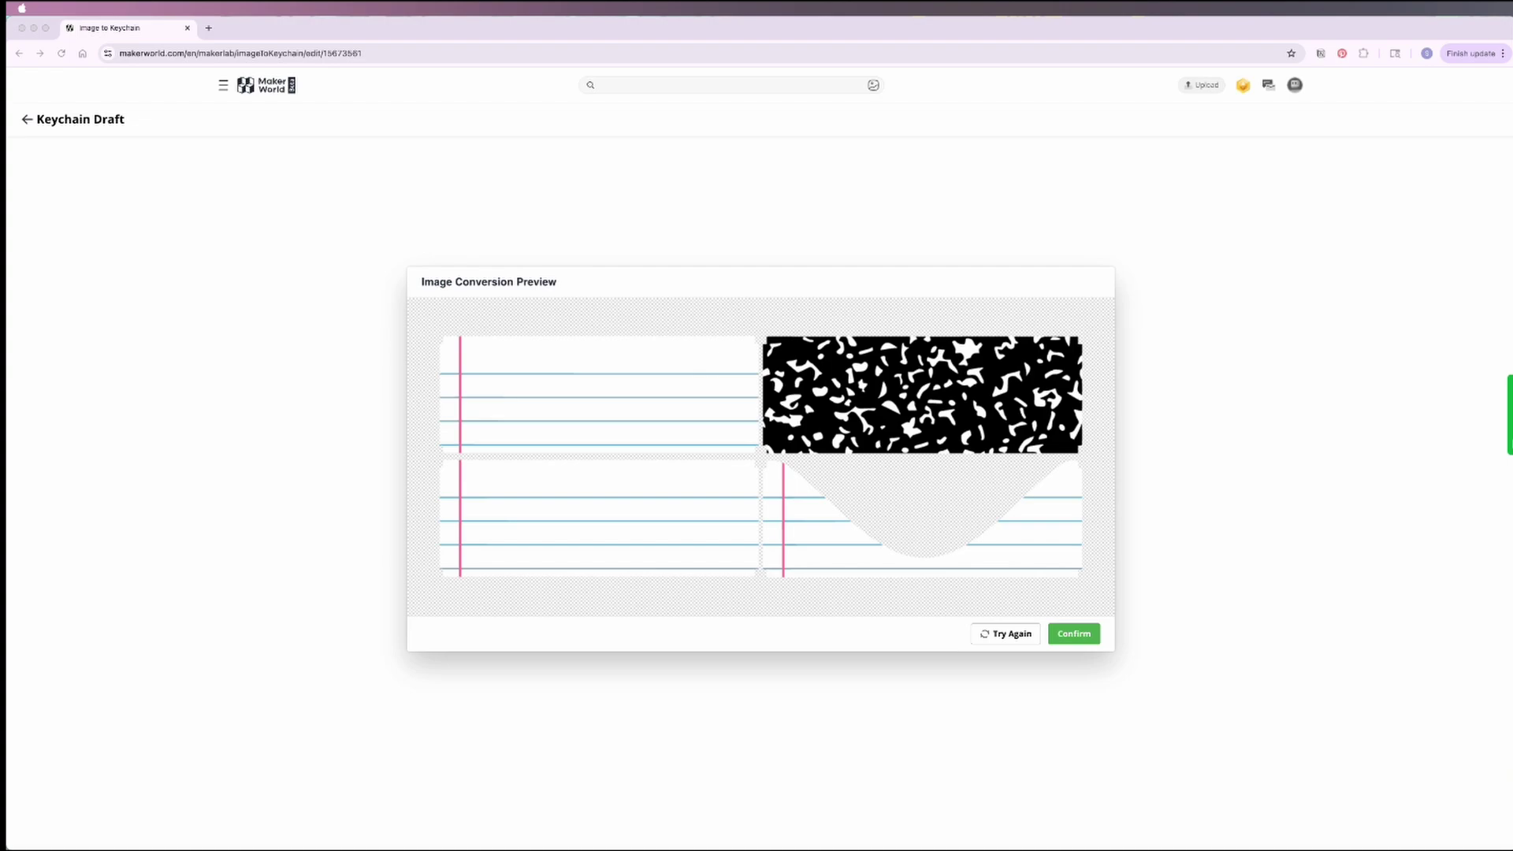
{"action": "left_click", "coordinate": [1079, 634]}
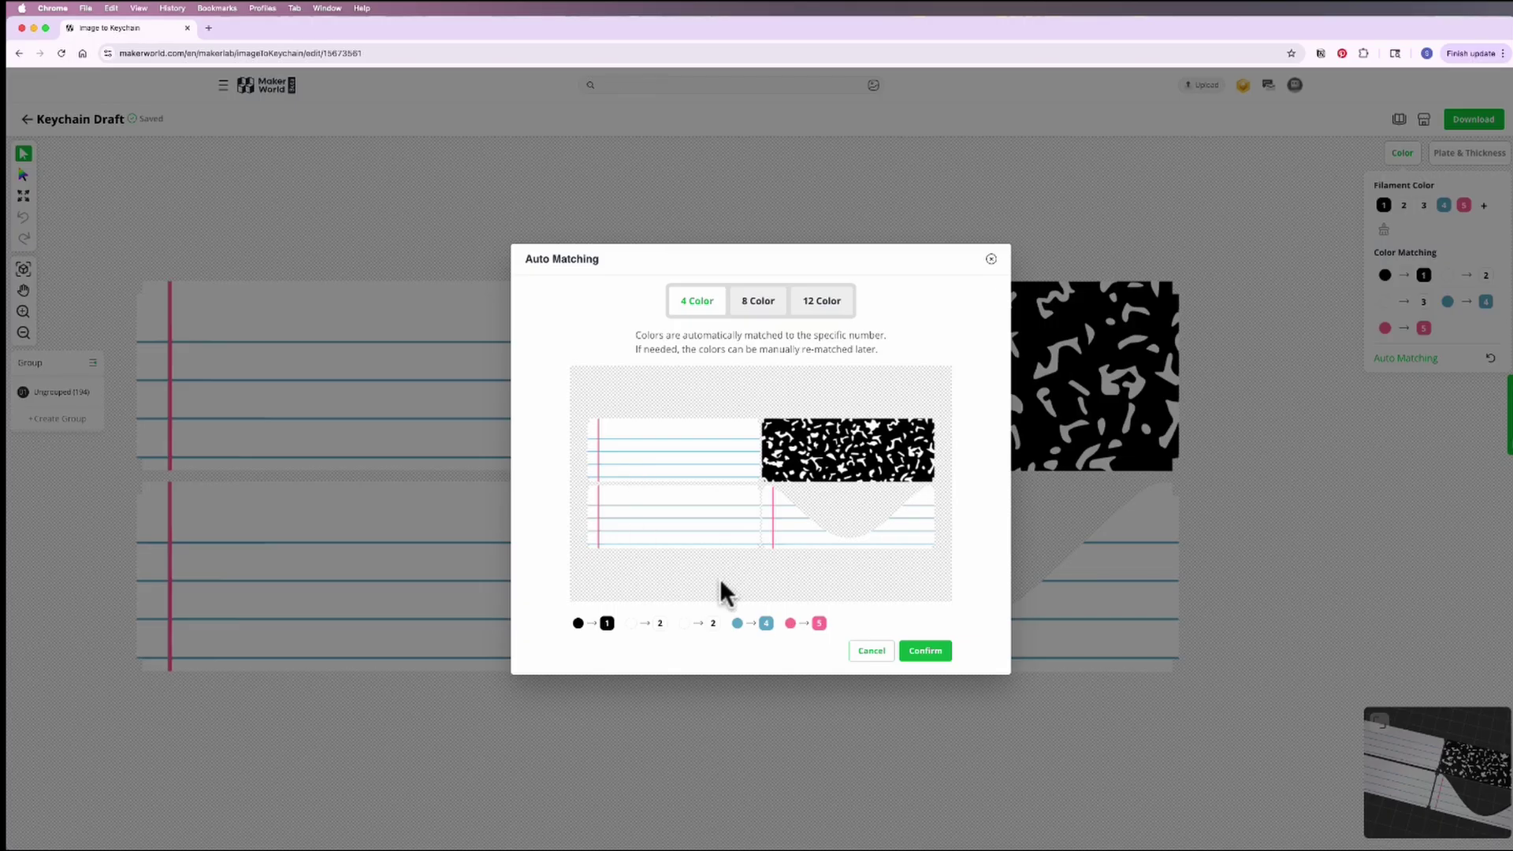
{"action": "left_click", "coordinate": [928, 651]}
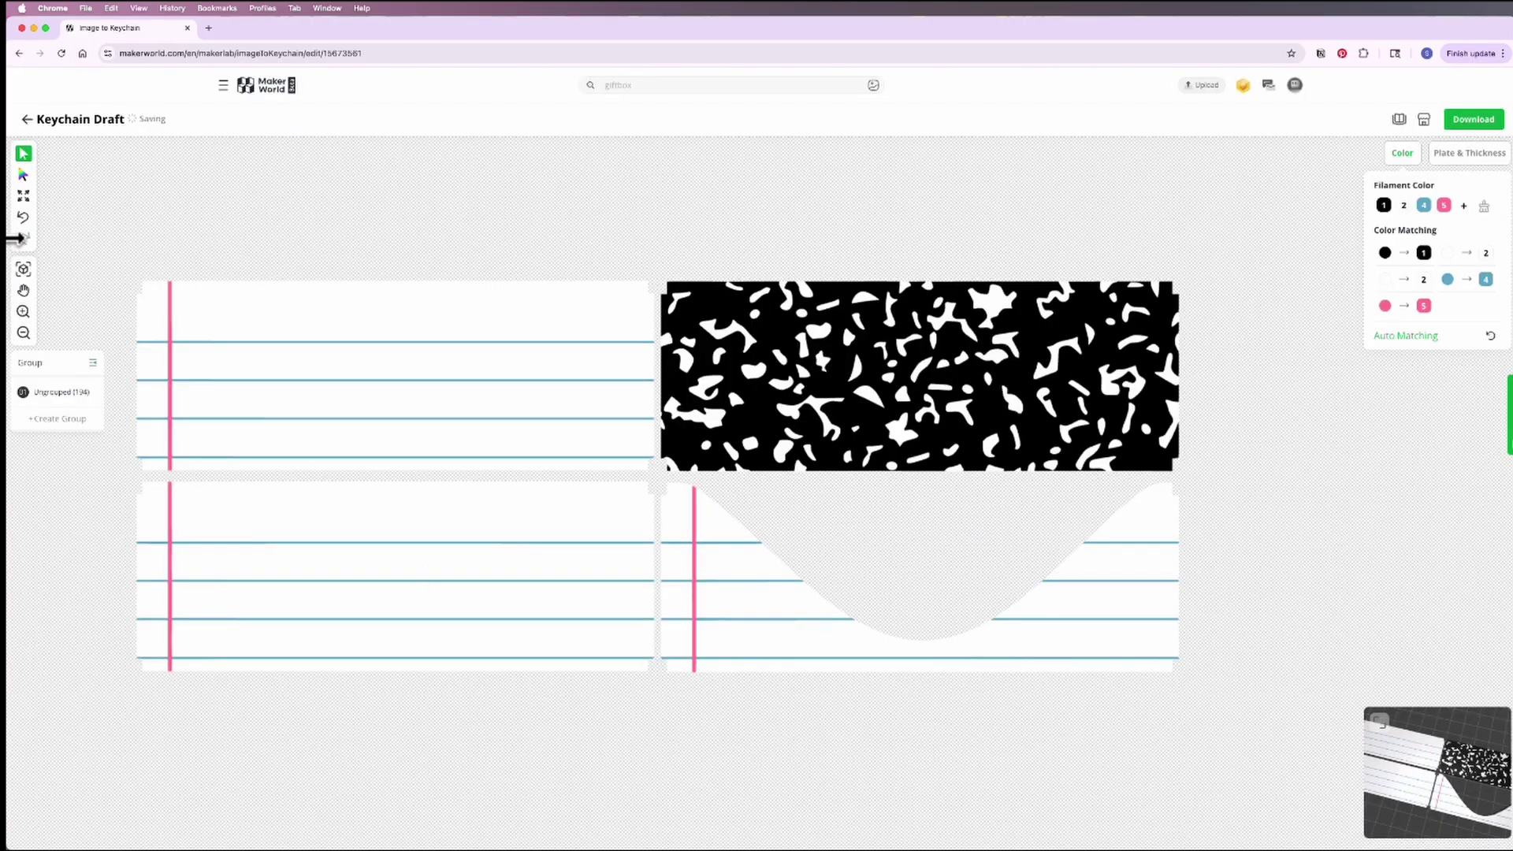
Scale the whole notebook design to a width of 165.10 mm.
{"action": "left_click", "coordinate": [24, 197]}
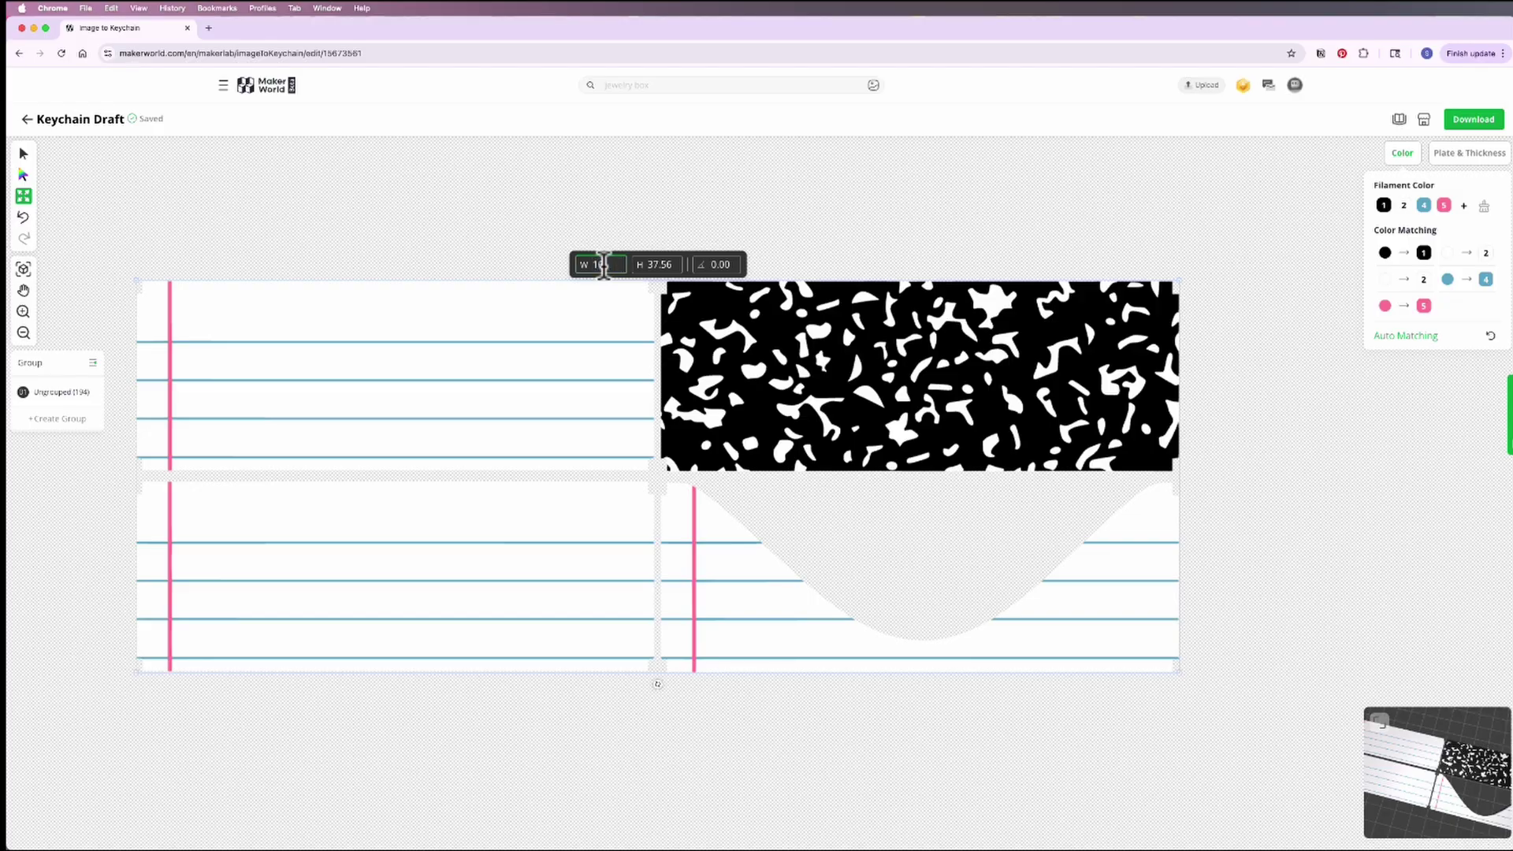
{"action": "key", "text": "Return"}
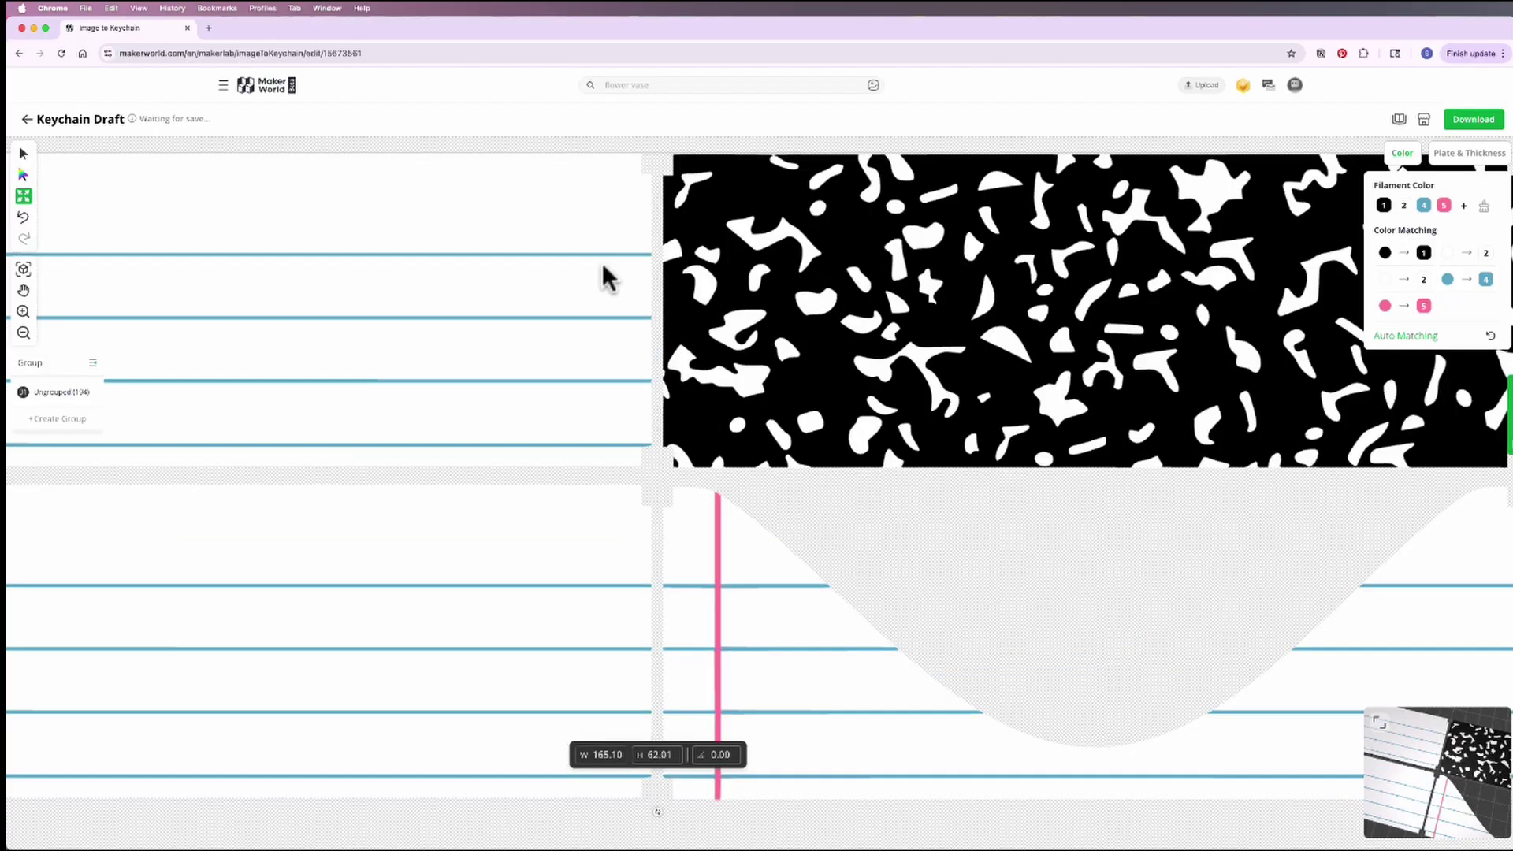
{"action": "scroll", "coordinate": [651, 348], "scroll_direction": "down", "scroll_amount": 10}
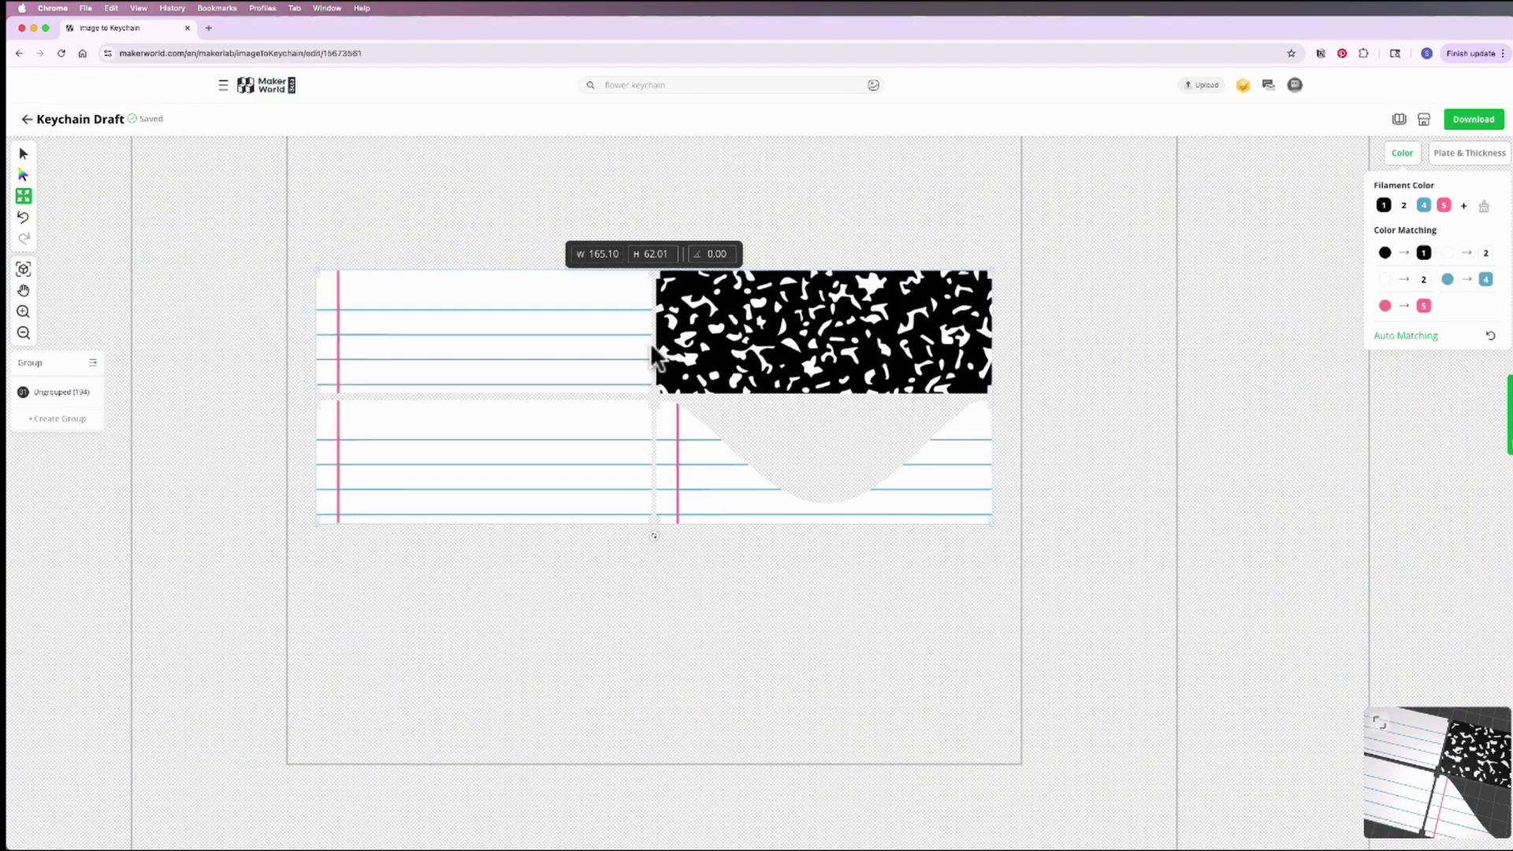
{"action": "scroll", "coordinate": [653, 351], "scroll_direction": "down", "scroll_amount": 5}
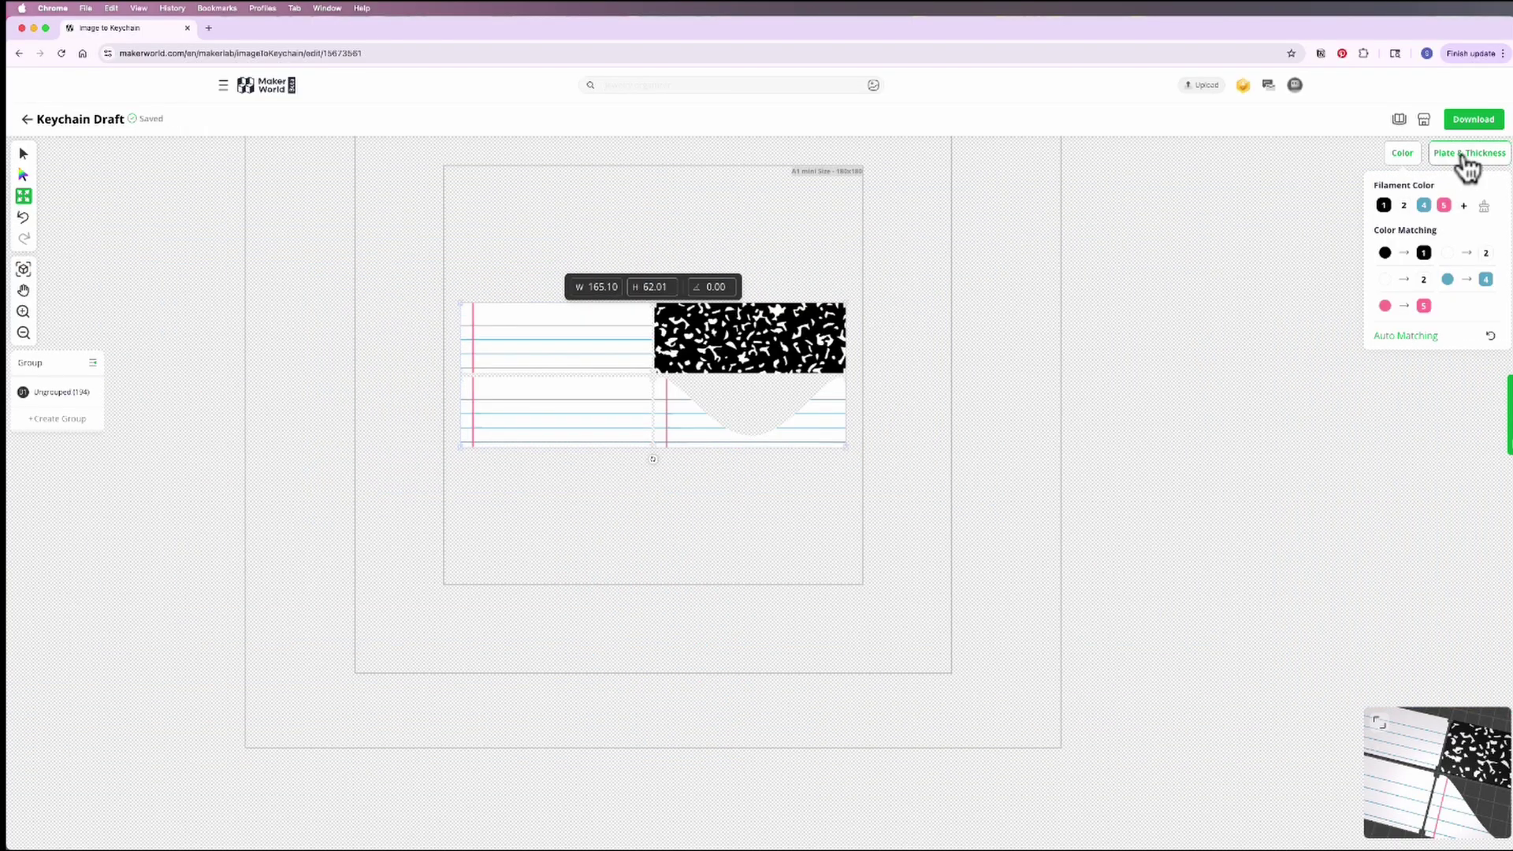
Set both the plate thickness and the image thickness to 0.5 mm.
{"action": "left_click", "coordinate": [1468, 164]}
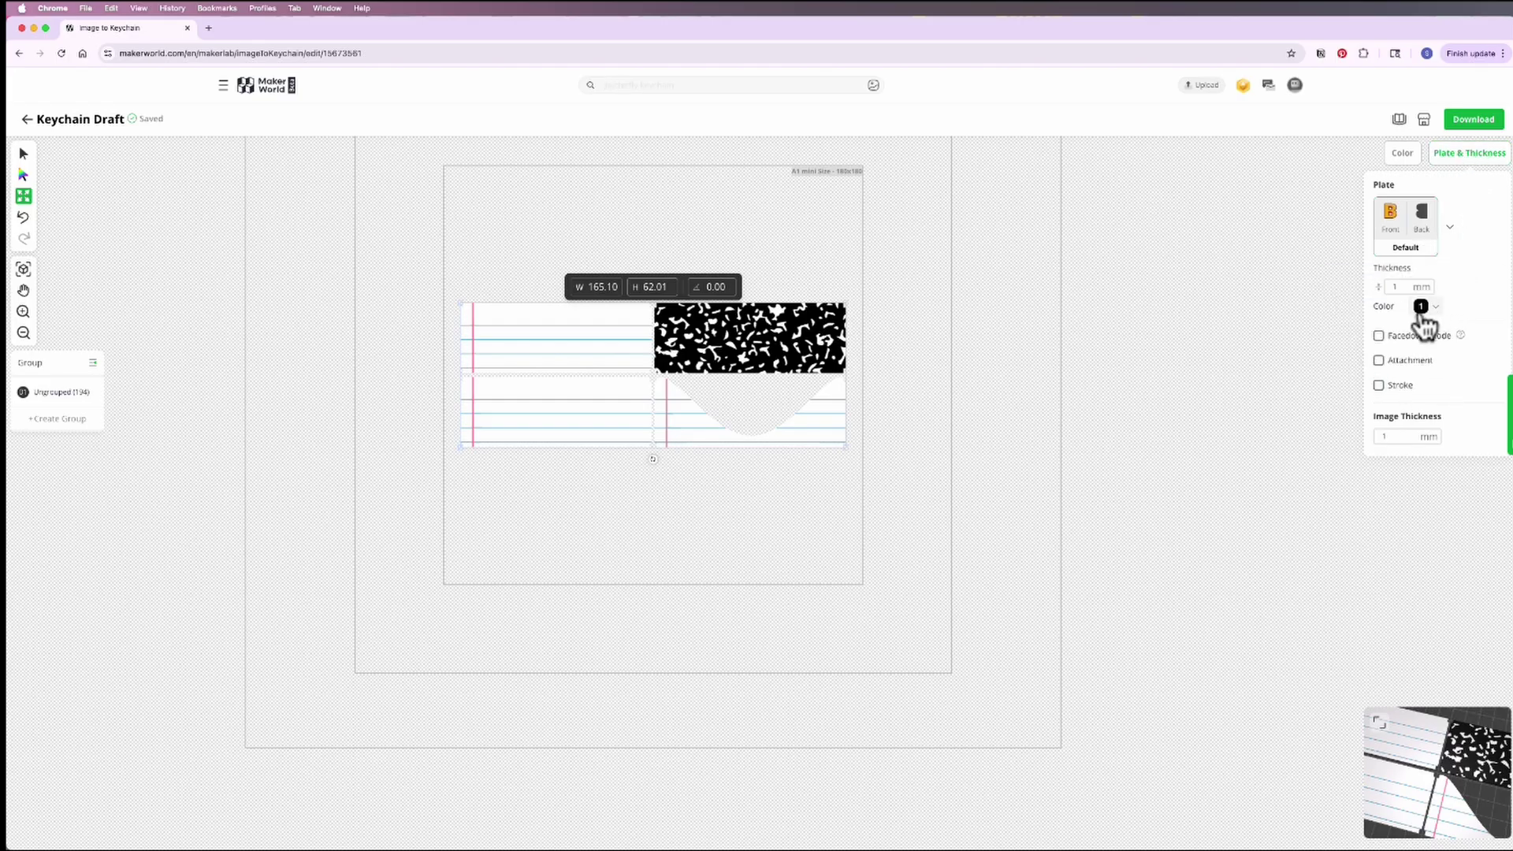
{"action": "left_click", "coordinate": [1385, 289]}
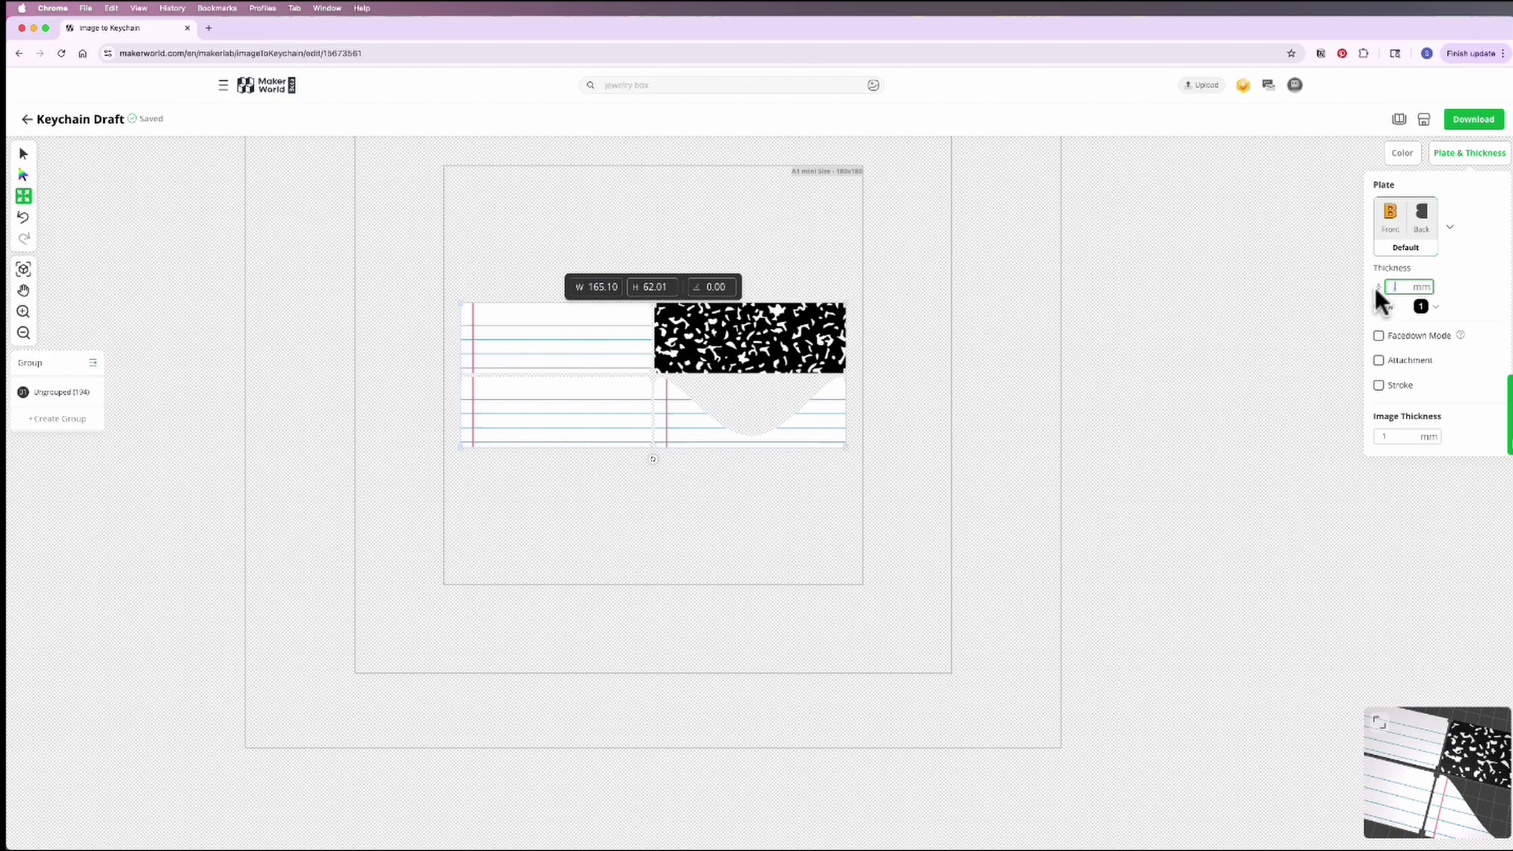
{"action": "type", "text": "0.5"}
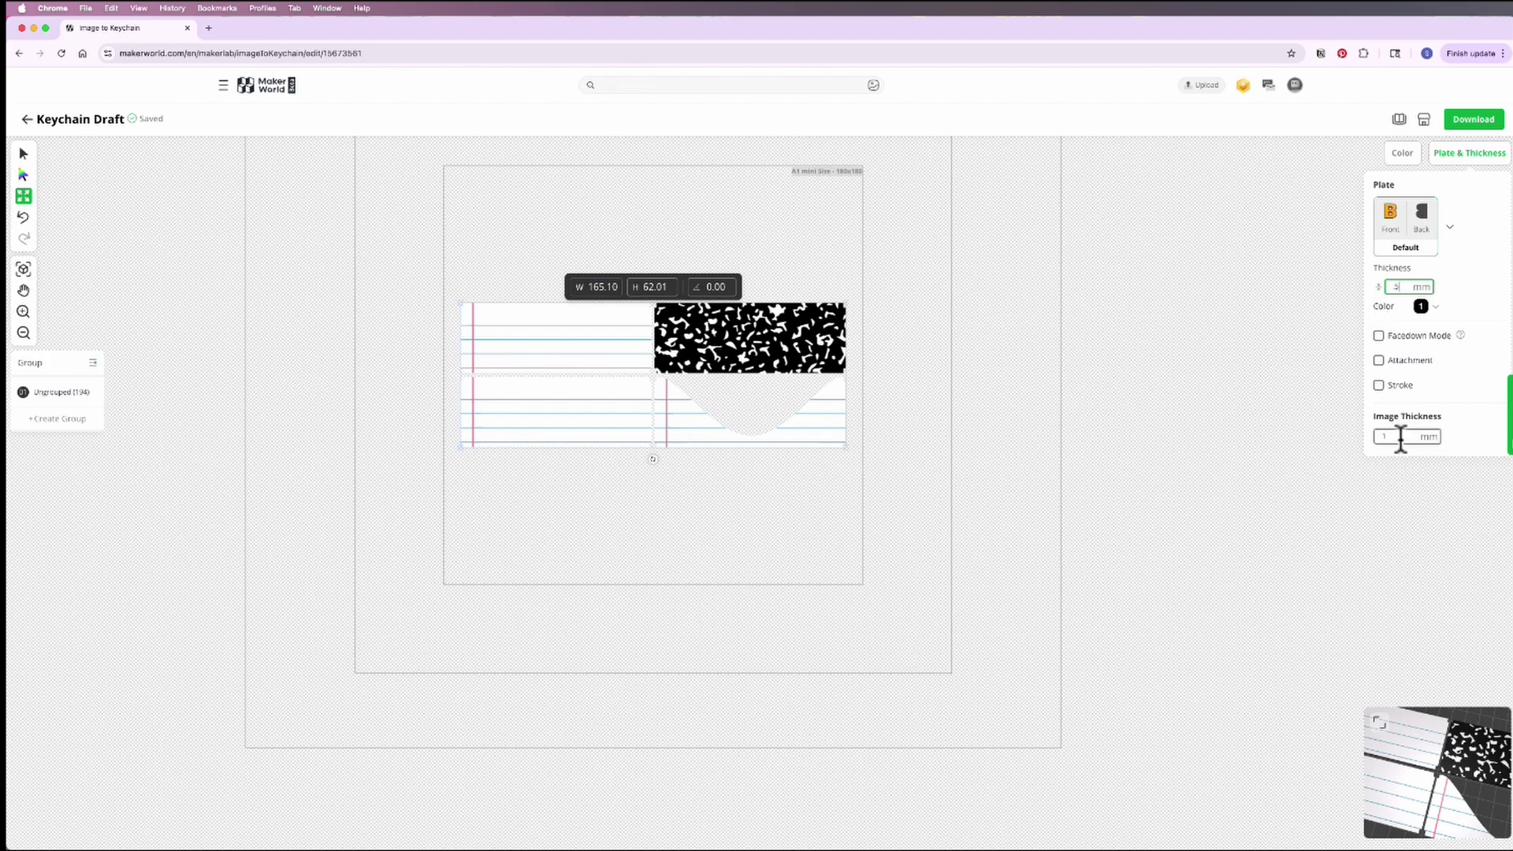
{"action": "left_click", "coordinate": [1377, 436]}
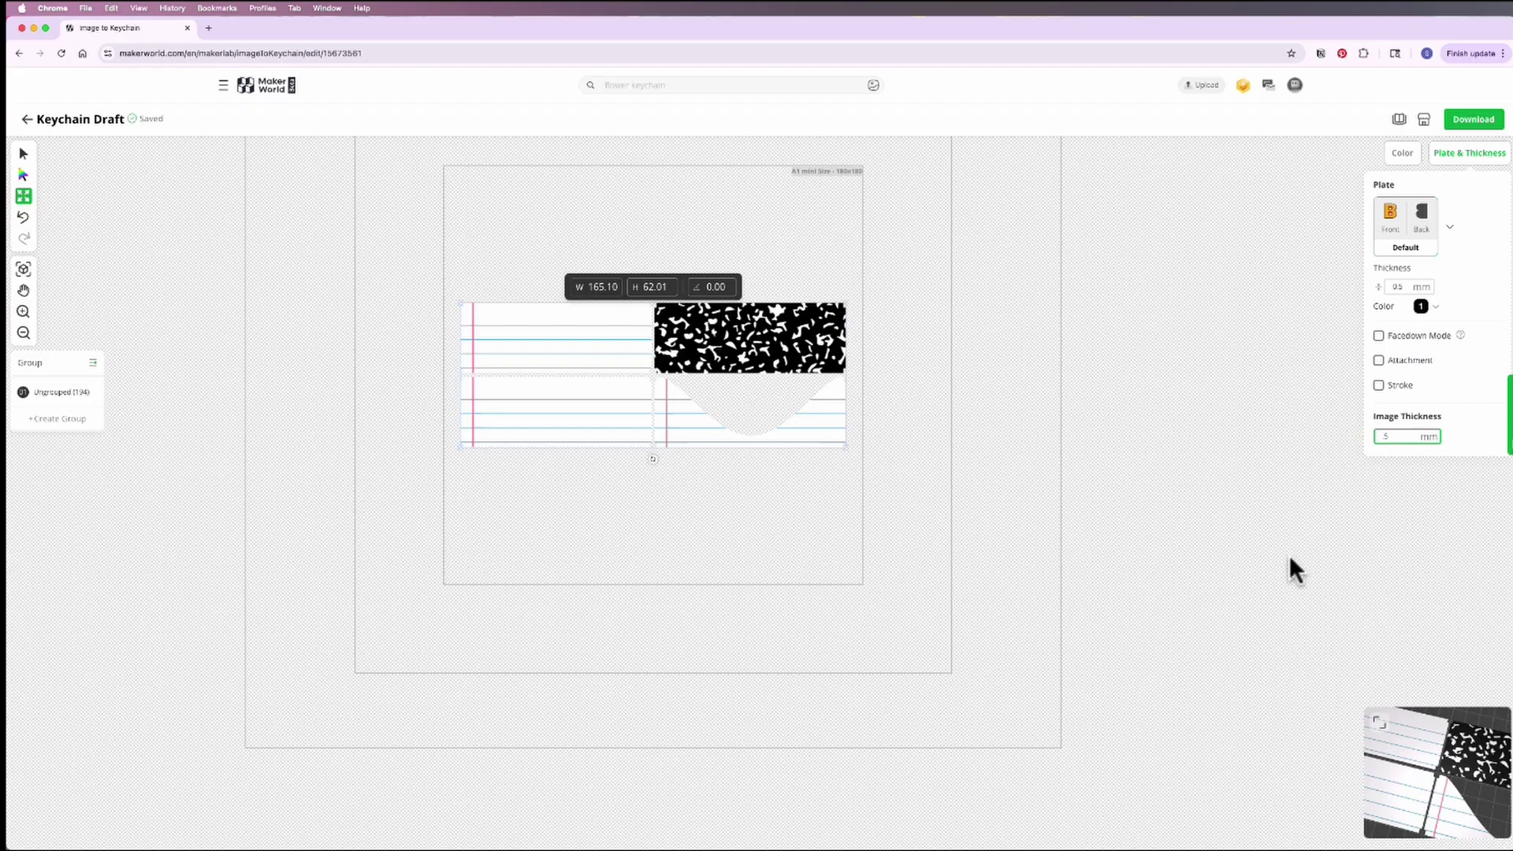
{"action": "left_click", "coordinate": [869, 284]}
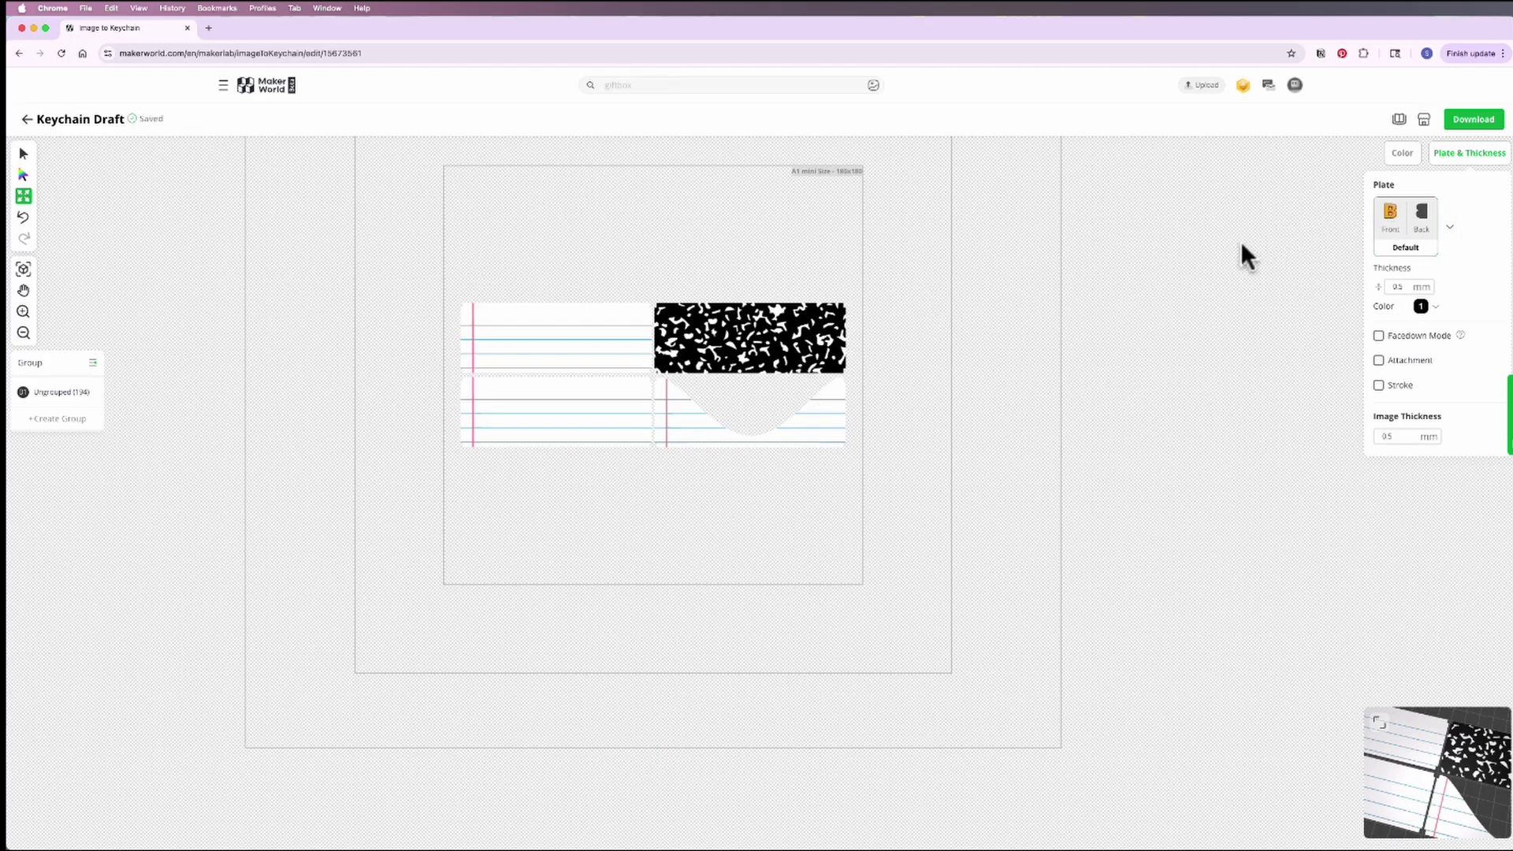
Download the finished design as a 3MF for the recommended 0.2 mm nozzle.
{"action": "left_click", "coordinate": [1469, 124]}
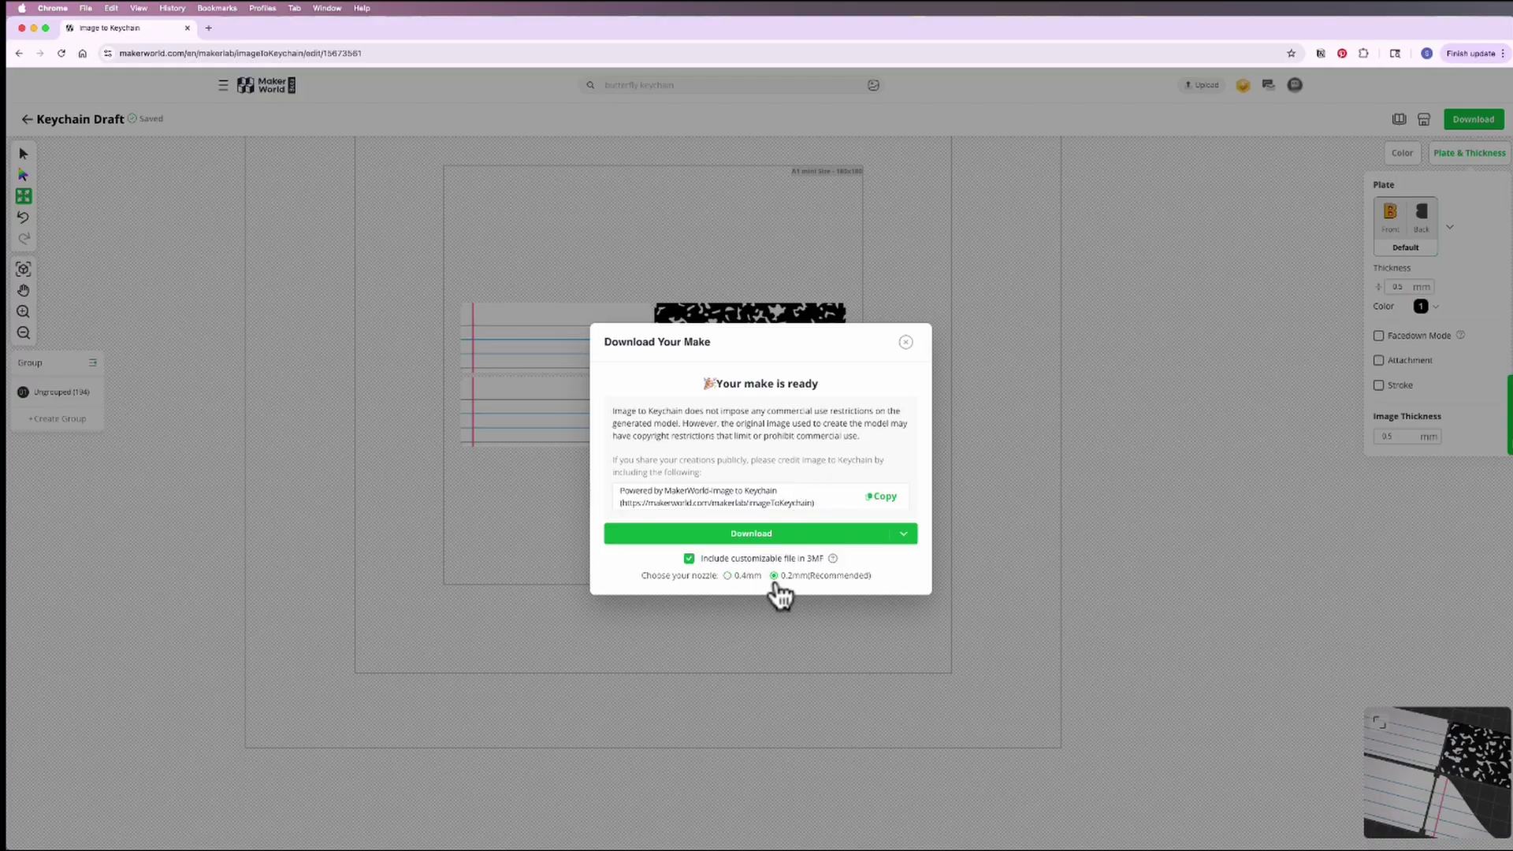
{"action": "mouse_move", "coordinate": [883, 541]}
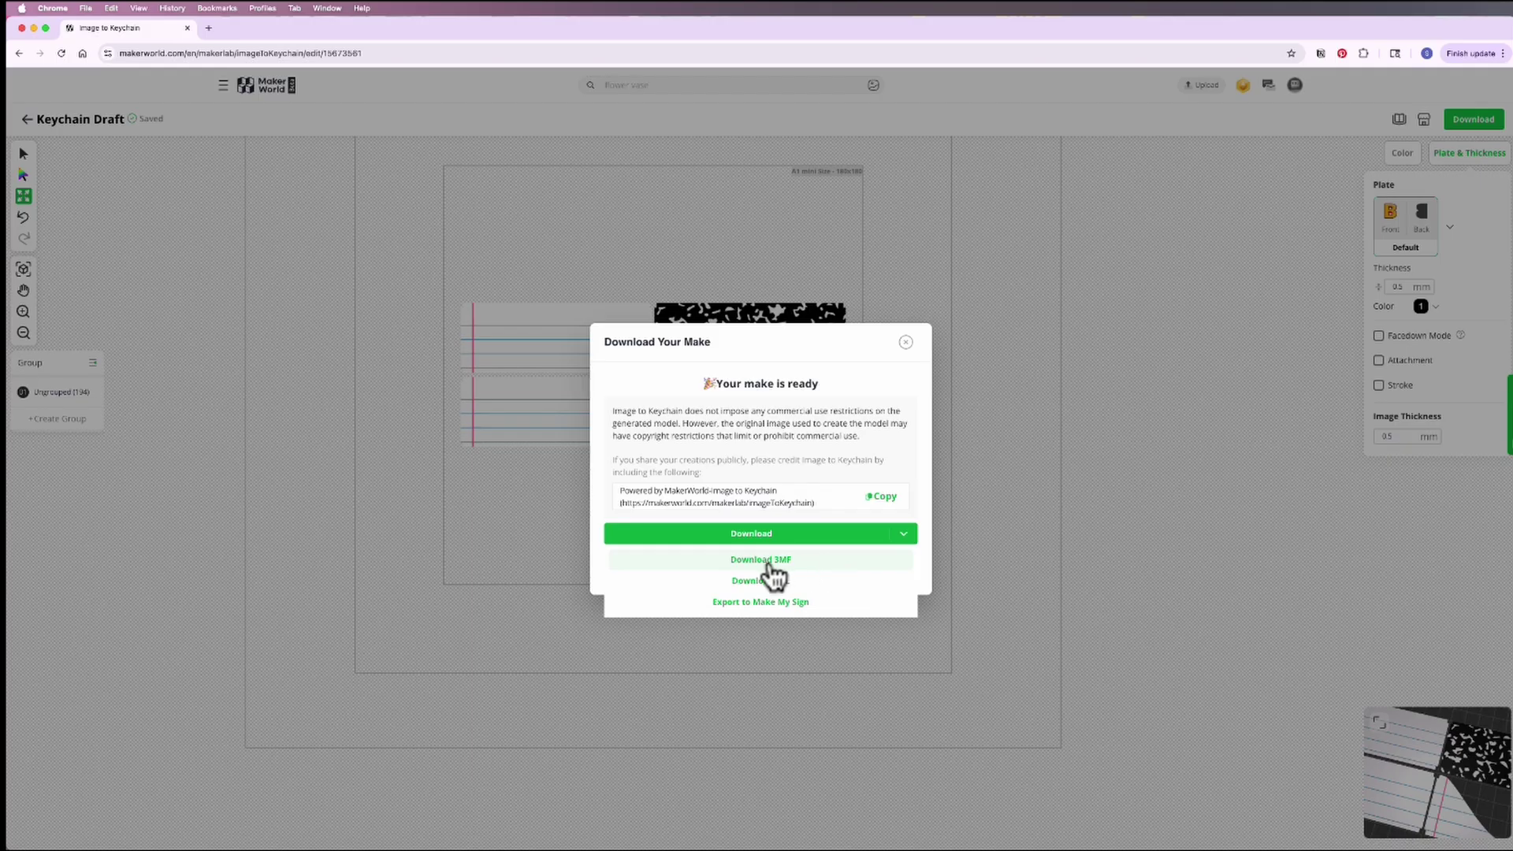
{"action": "left_click", "coordinate": [835, 563]}
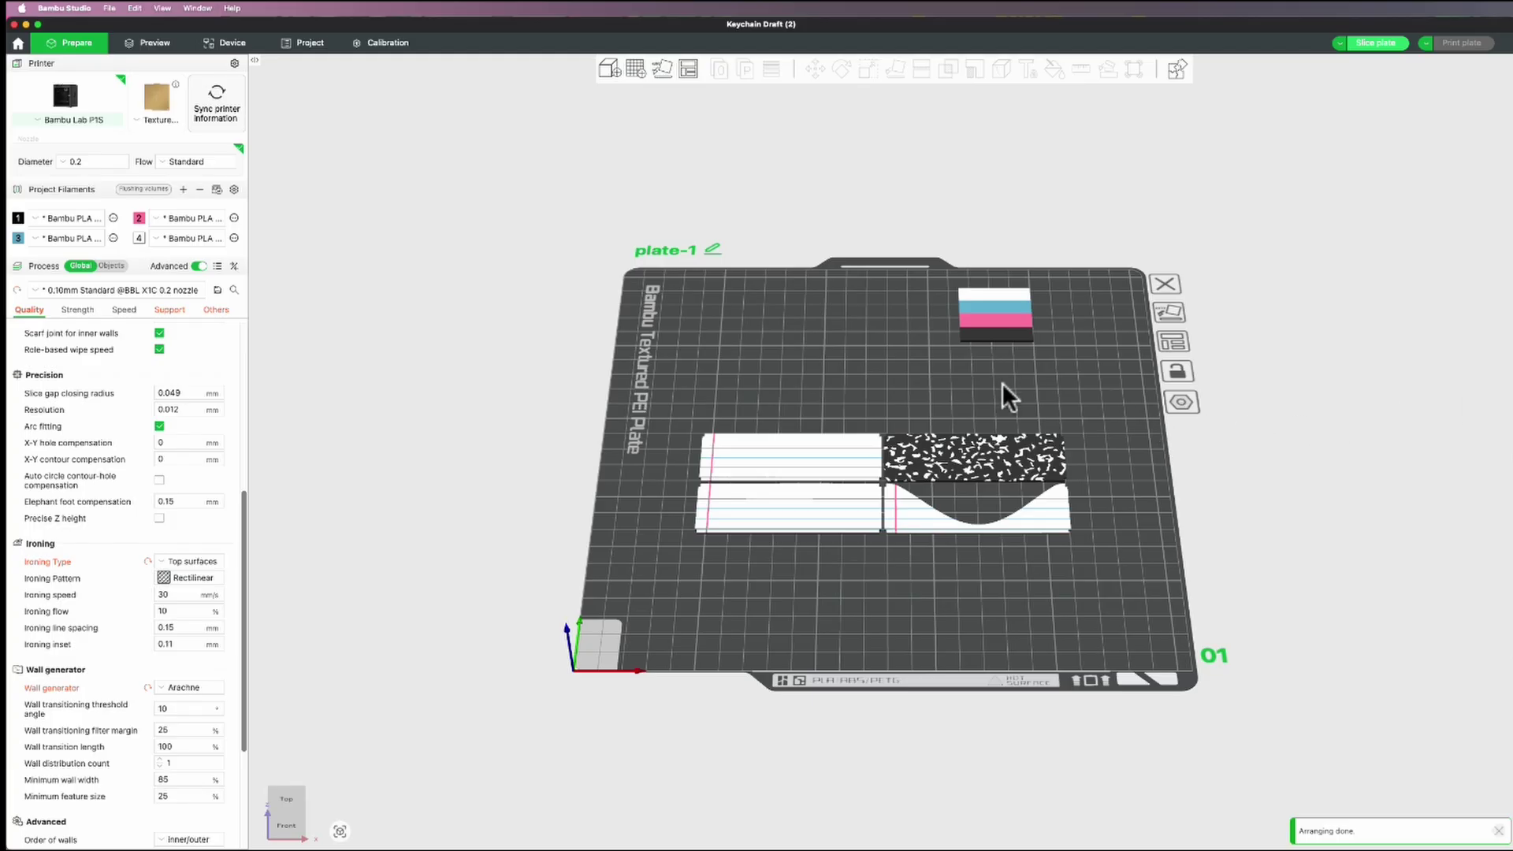
In Bambu Studio, check the notebook design's X, Y and Z size with the Scale tool.
{"action": "left_click", "coordinate": [874, 466]}
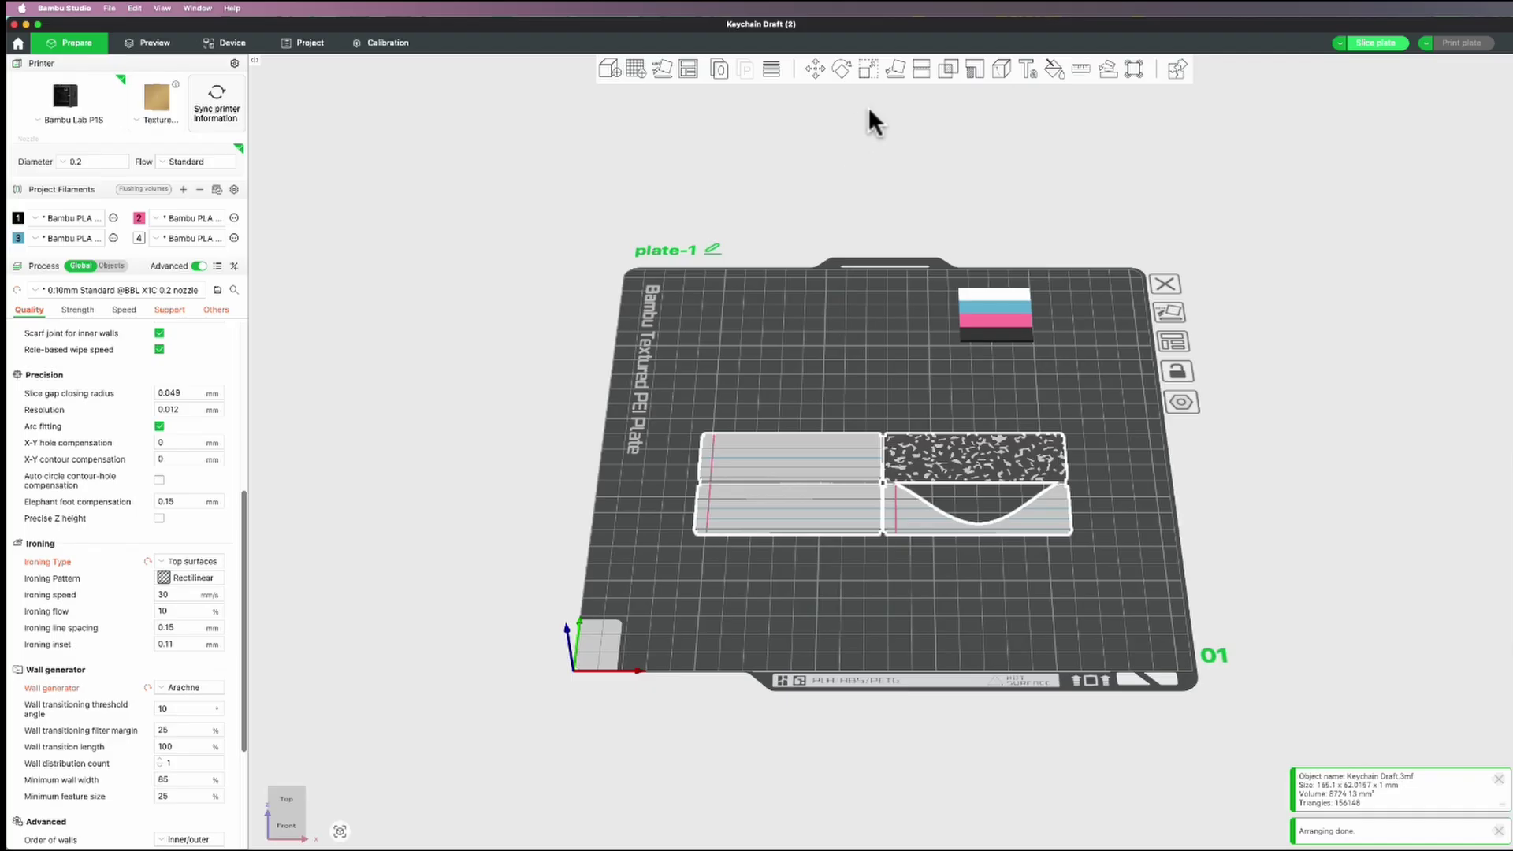
{"action": "left_click", "coordinate": [868, 69]}
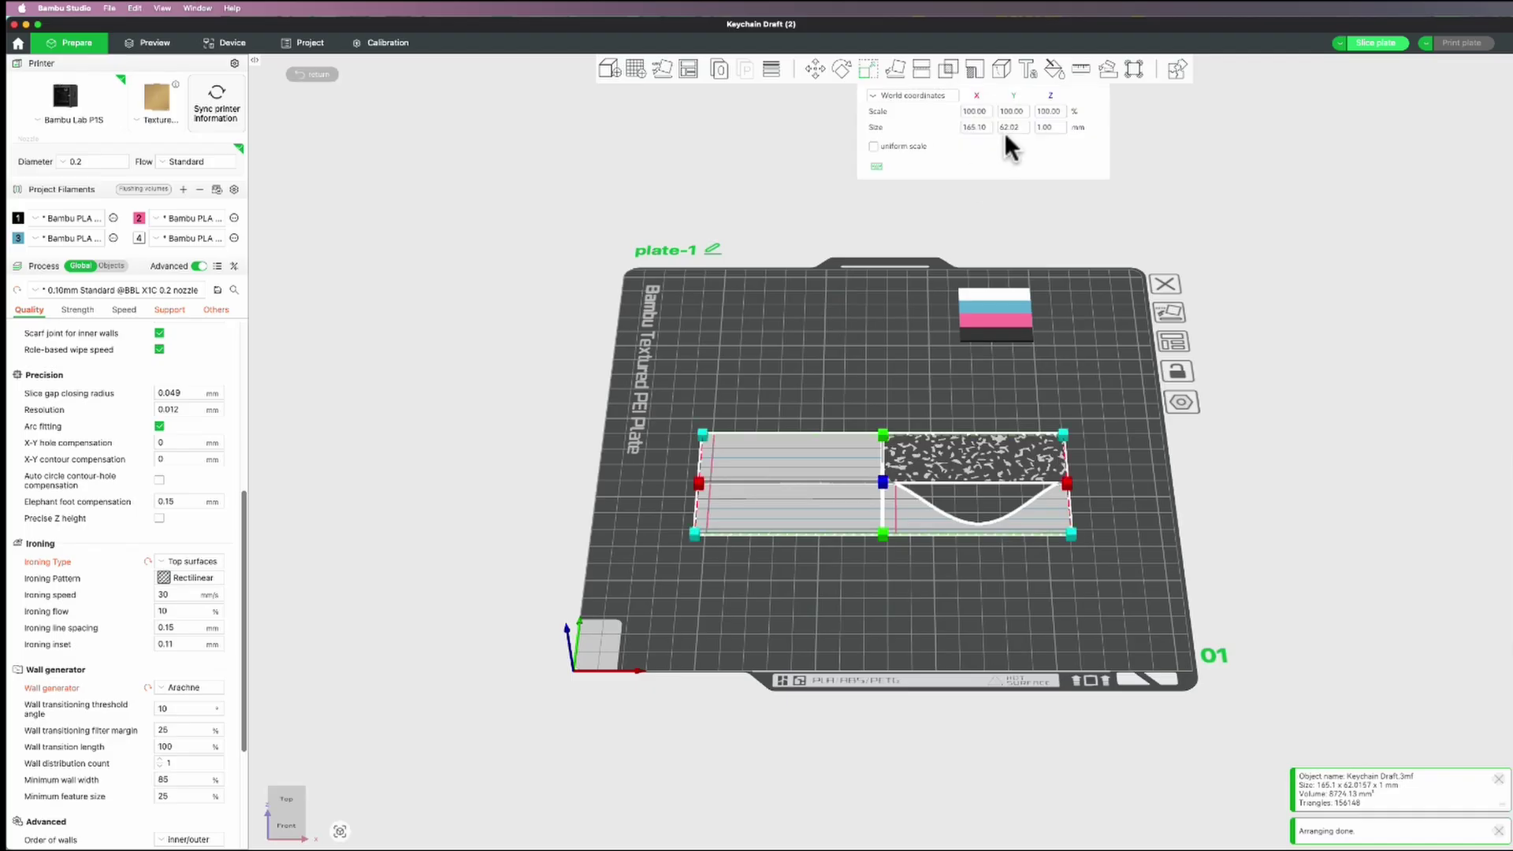
{"action": "left_click", "coordinate": [868, 69]}
{"action": "left_click", "coordinate": [809, 369]}
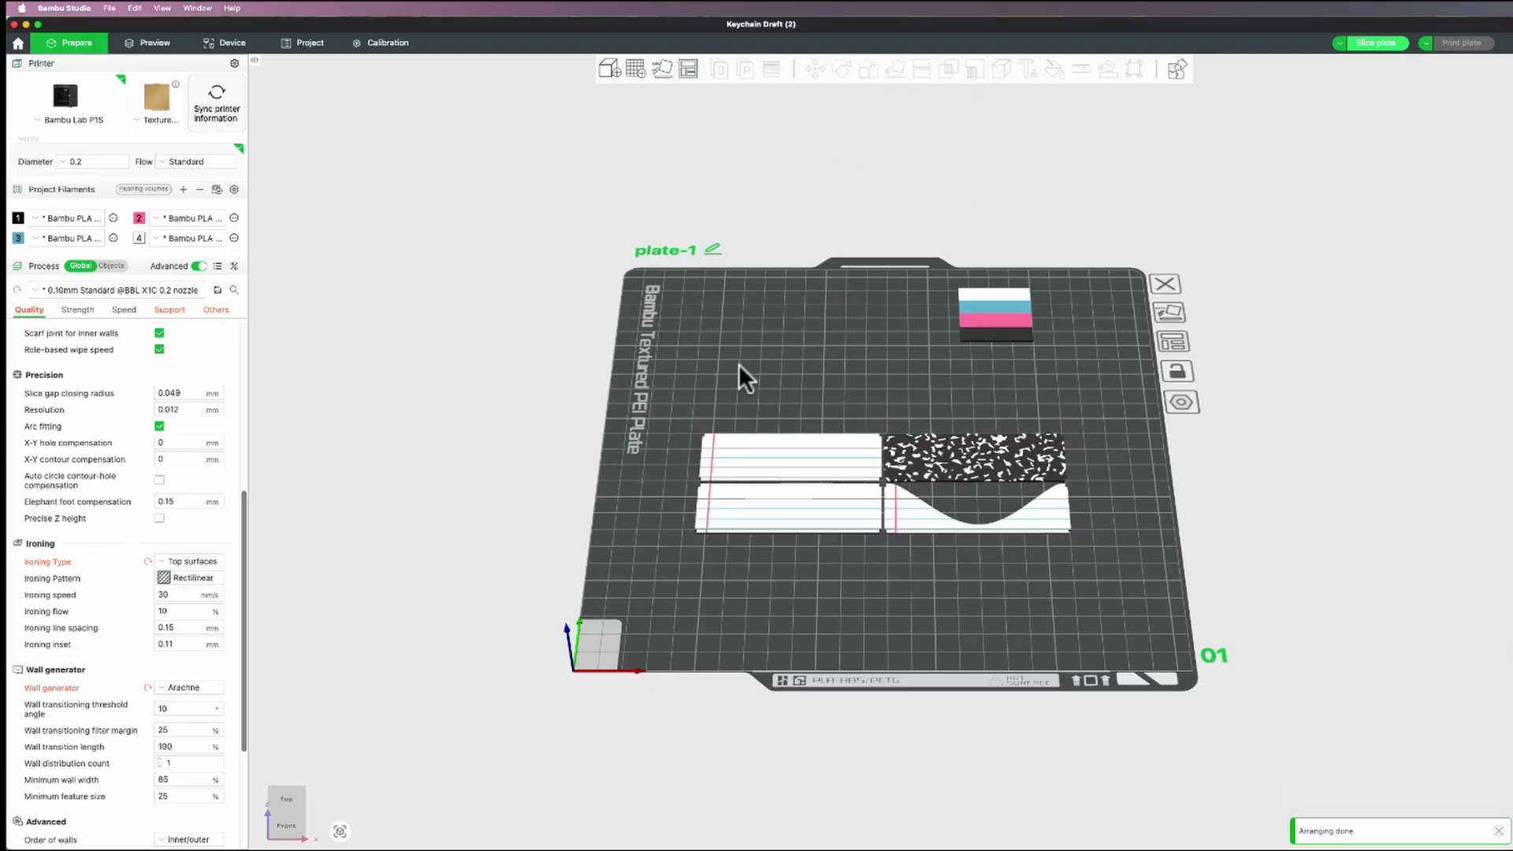
Reset the modified process settings, apply the 0.14mm Bookmarks preset, and auto-arrange the plate.
{"action": "left_click", "coordinate": [16, 291]}
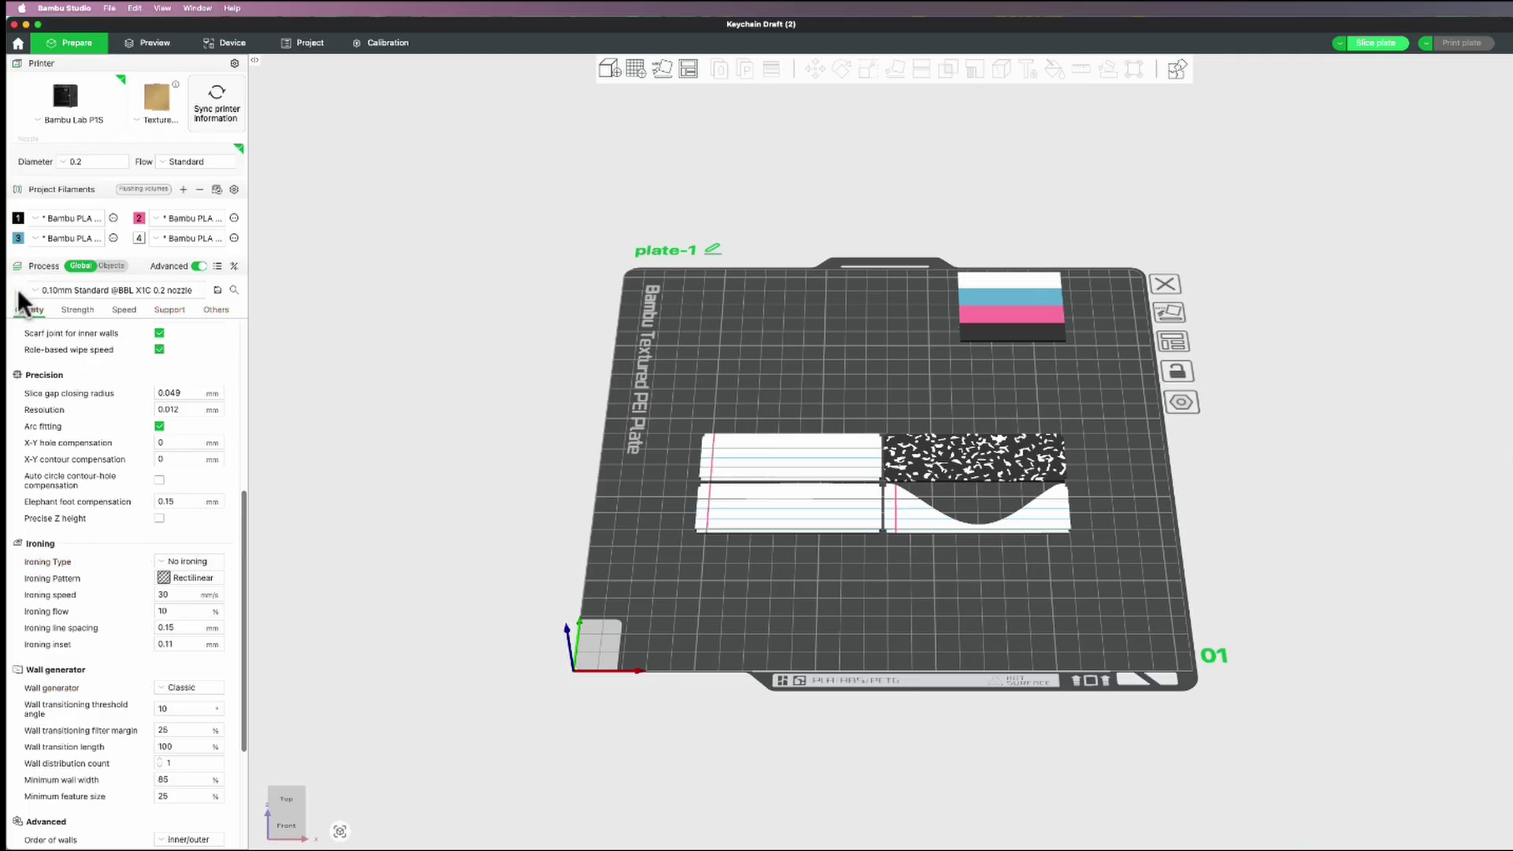
{"action": "left_click", "coordinate": [87, 291]}
{"action": "left_click", "coordinate": [63, 394]}
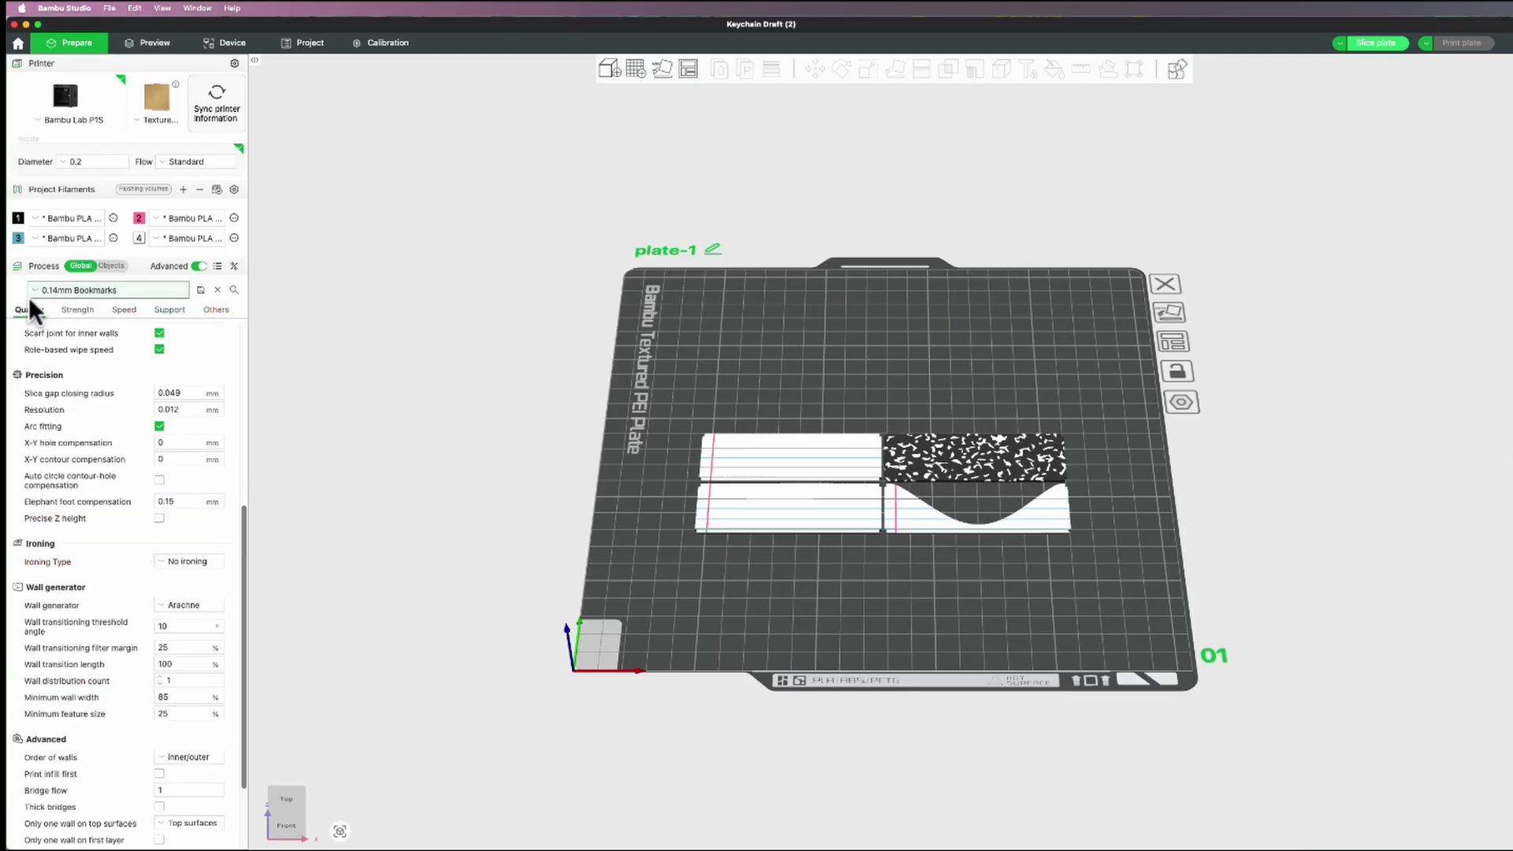
{"action": "scroll", "coordinate": [175, 544], "scroll_direction": "down", "scroll_amount": 1}
{"action": "scroll", "coordinate": [180, 599], "scroll_direction": "down", "scroll_amount": 3}
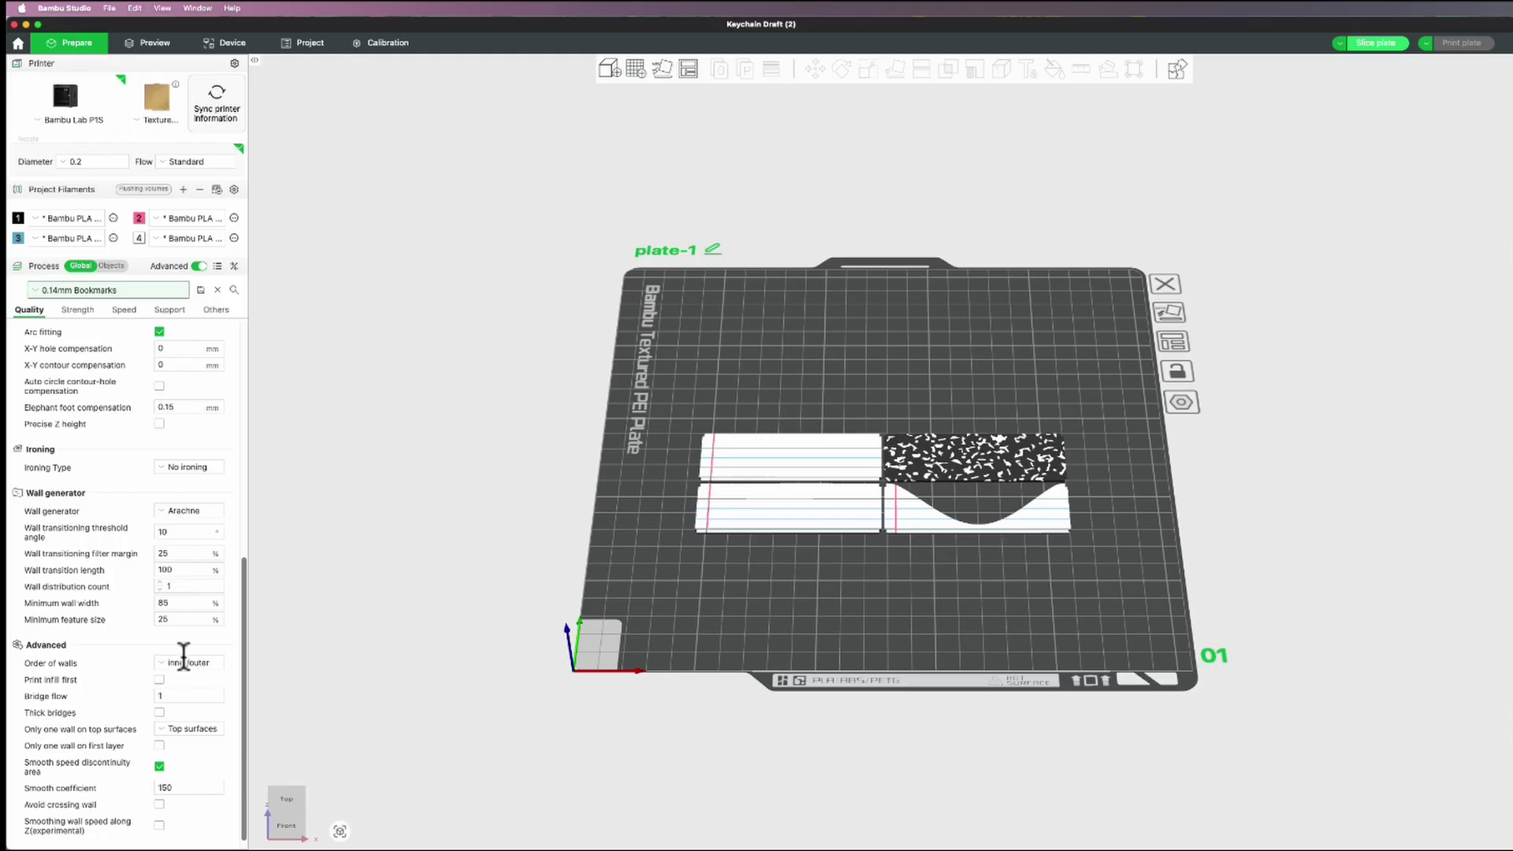
{"action": "scroll", "coordinate": [187, 512], "scroll_direction": "up", "scroll_amount": 6}
{"action": "left_click", "coordinate": [206, 312]}
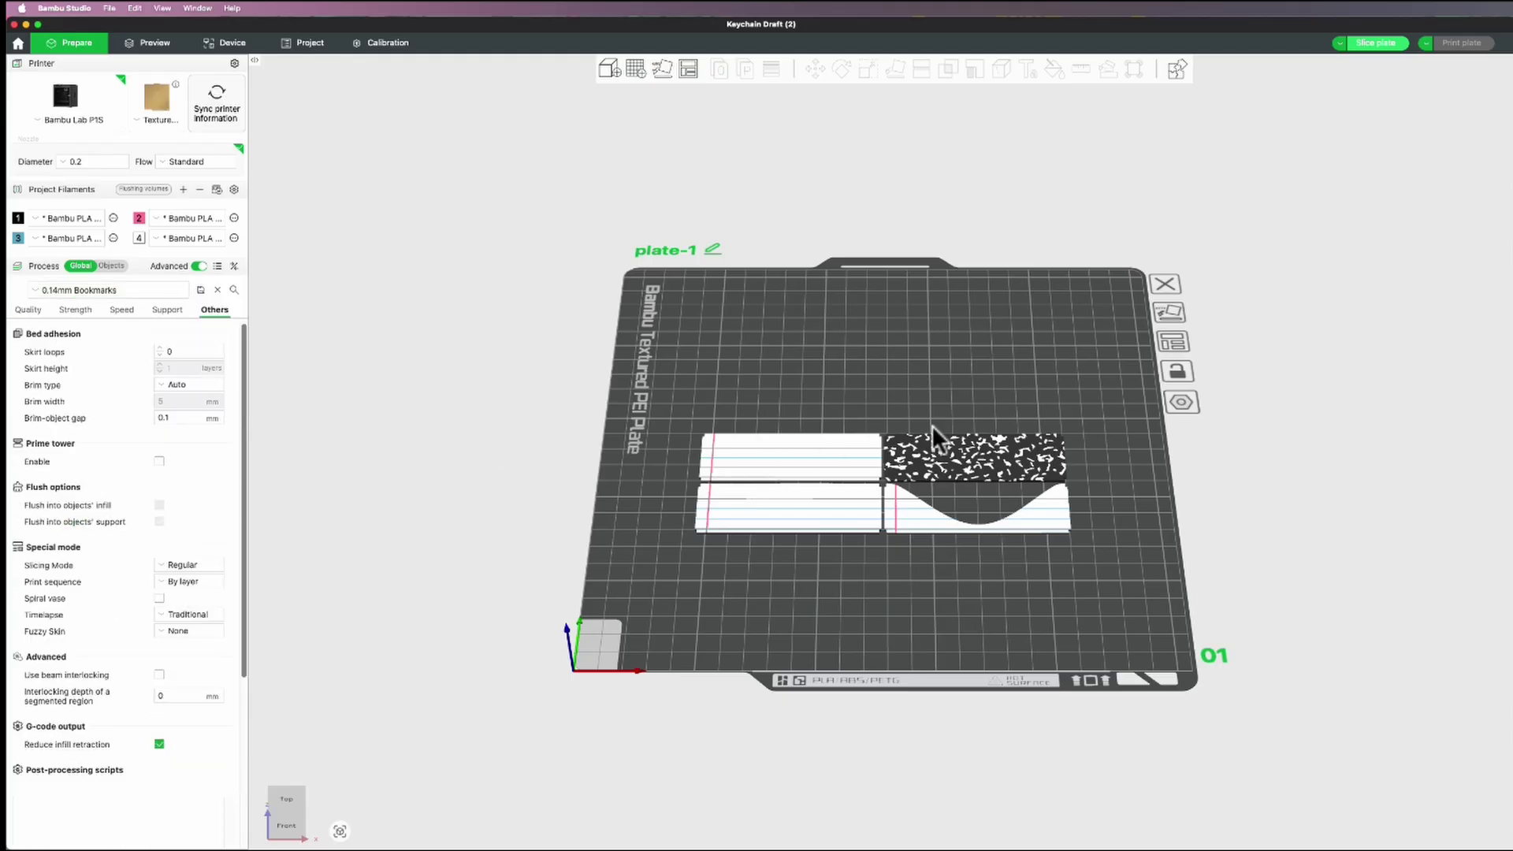
{"action": "left_click", "coordinate": [1171, 346]}
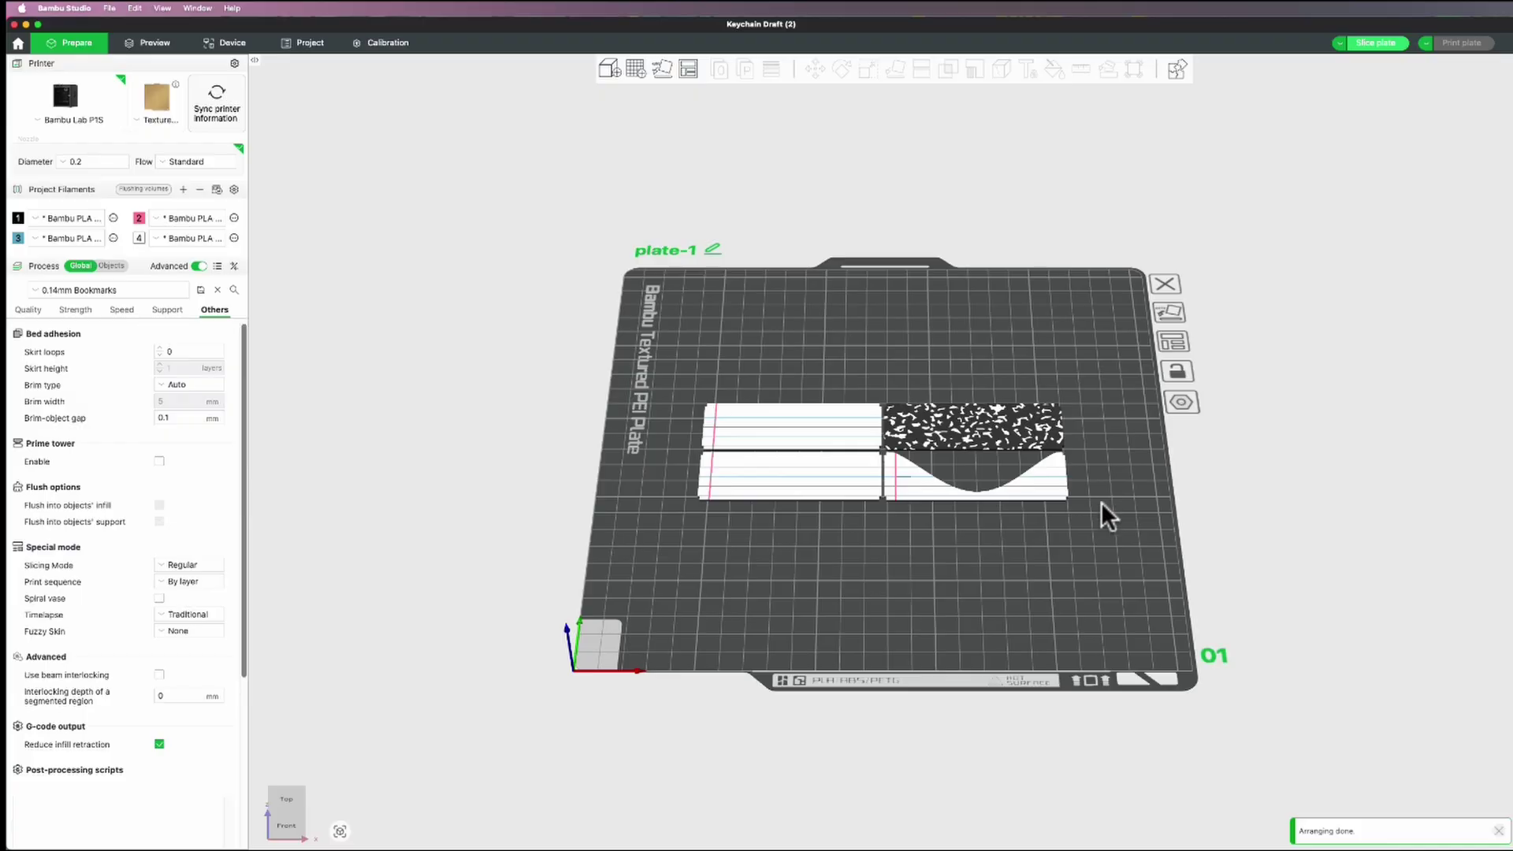
Recalculate the filament flushing volumes with a multiplier of 0.6 and slice the plate.
{"action": "left_click", "coordinate": [136, 190]}
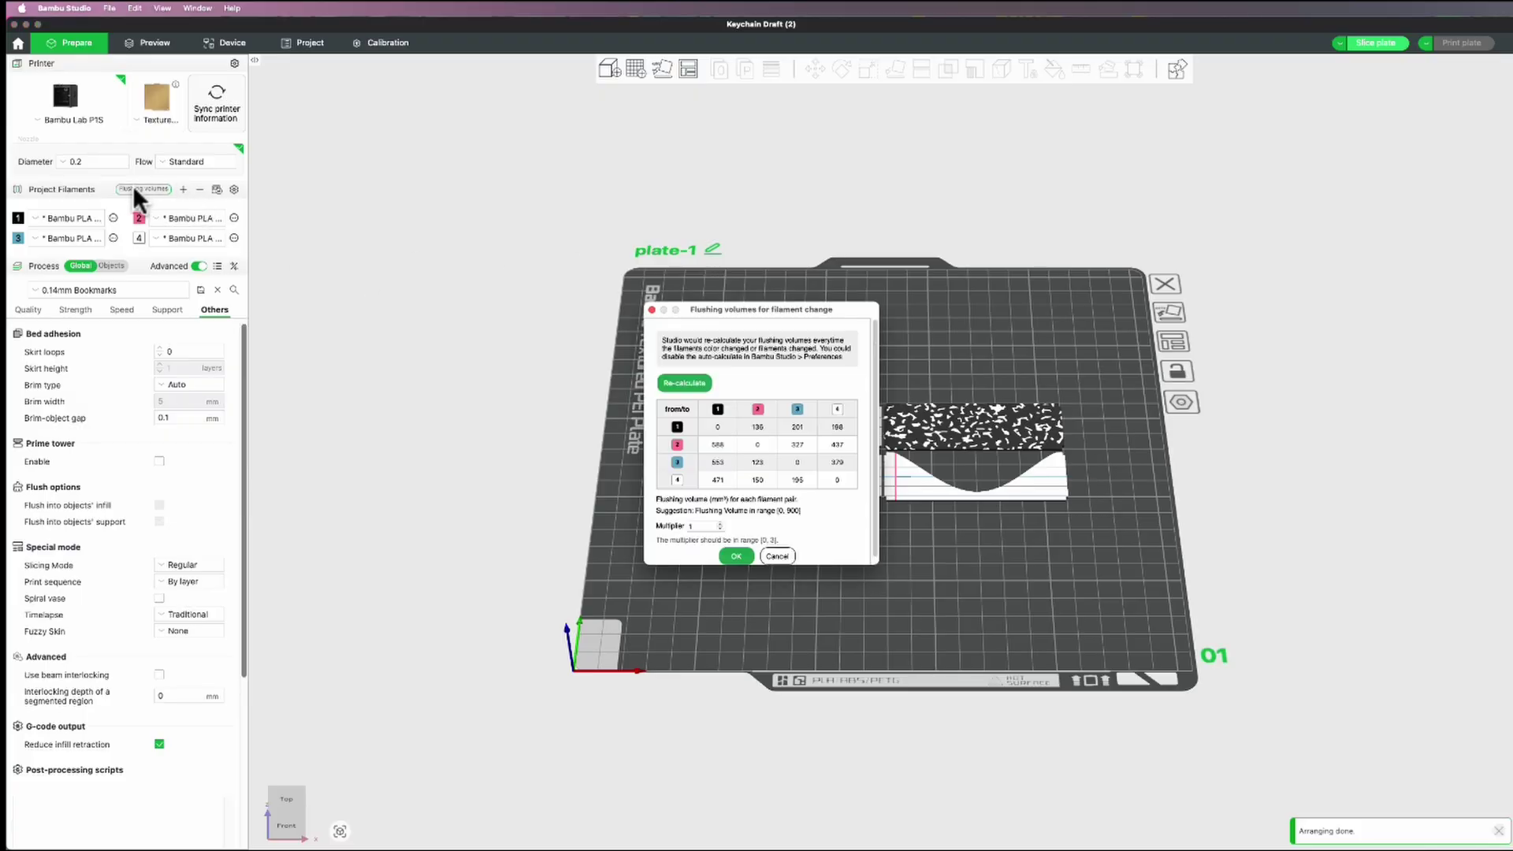
{"action": "left_click", "coordinate": [698, 527]}
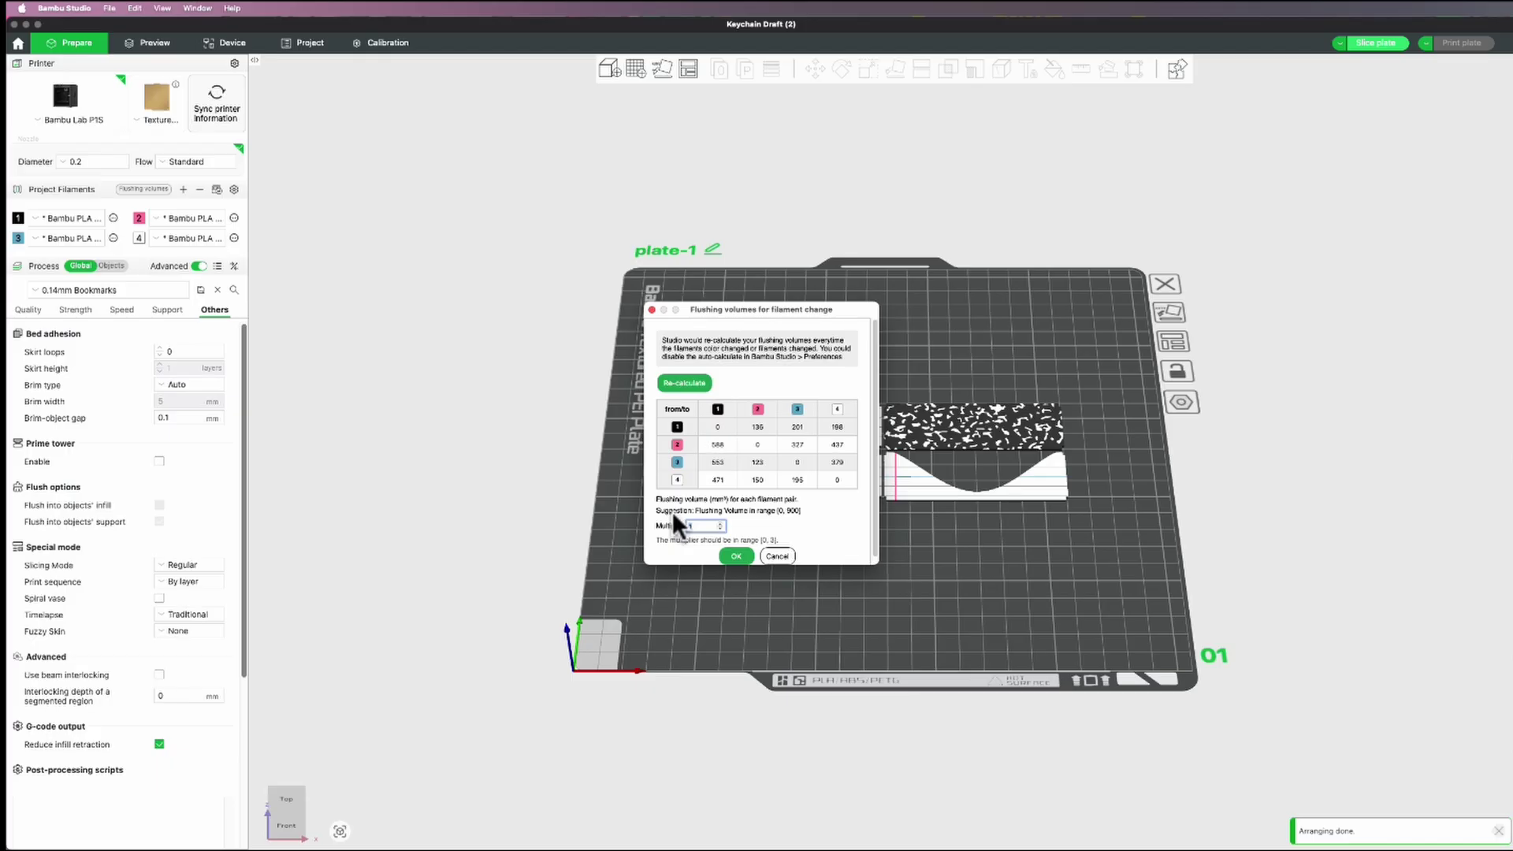
{"action": "type", "text": ".6"}
{"action": "left_click", "coordinate": [685, 384]}
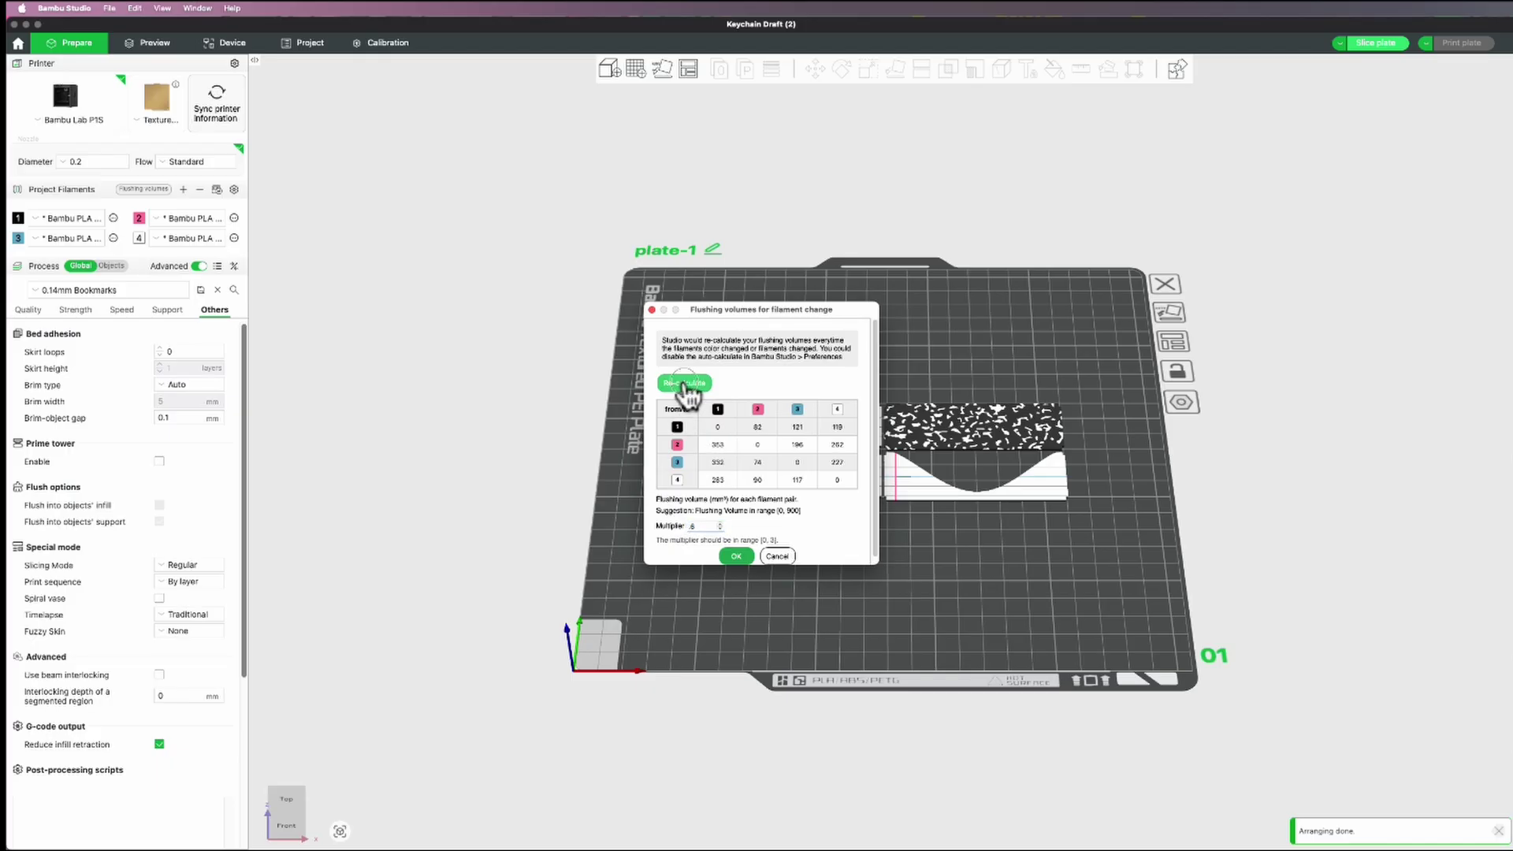
{"action": "left_click", "coordinate": [736, 556]}
{"action": "left_click", "coordinate": [1377, 44]}
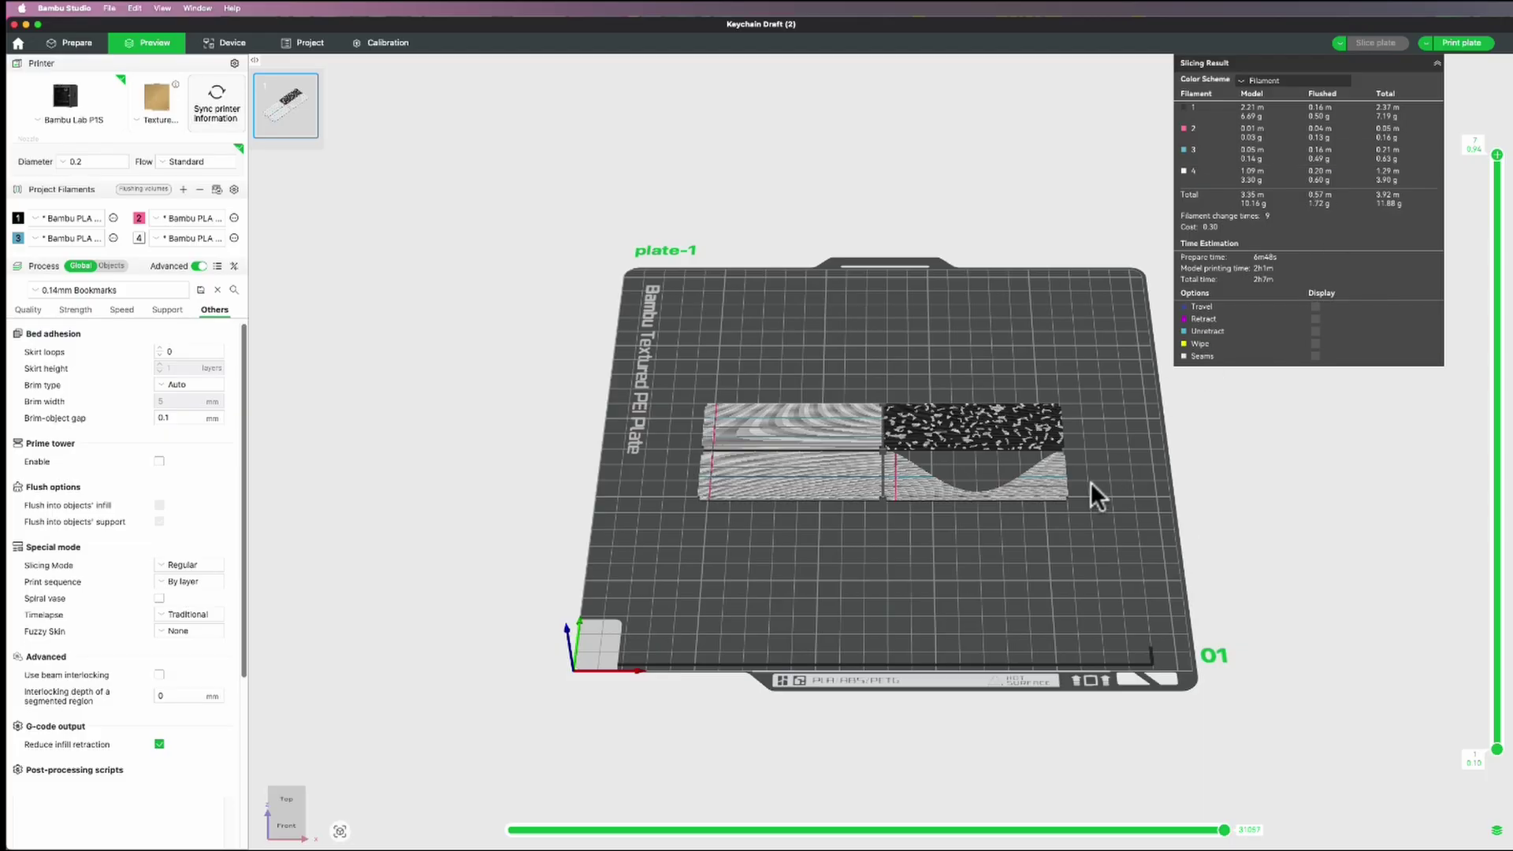
Slice the Post-It Note Holder v2 project and inspect the holder from several angles.
{"action": "left_click_drag", "start_coordinate": [1102, 394], "coordinate": [1131, 473]}
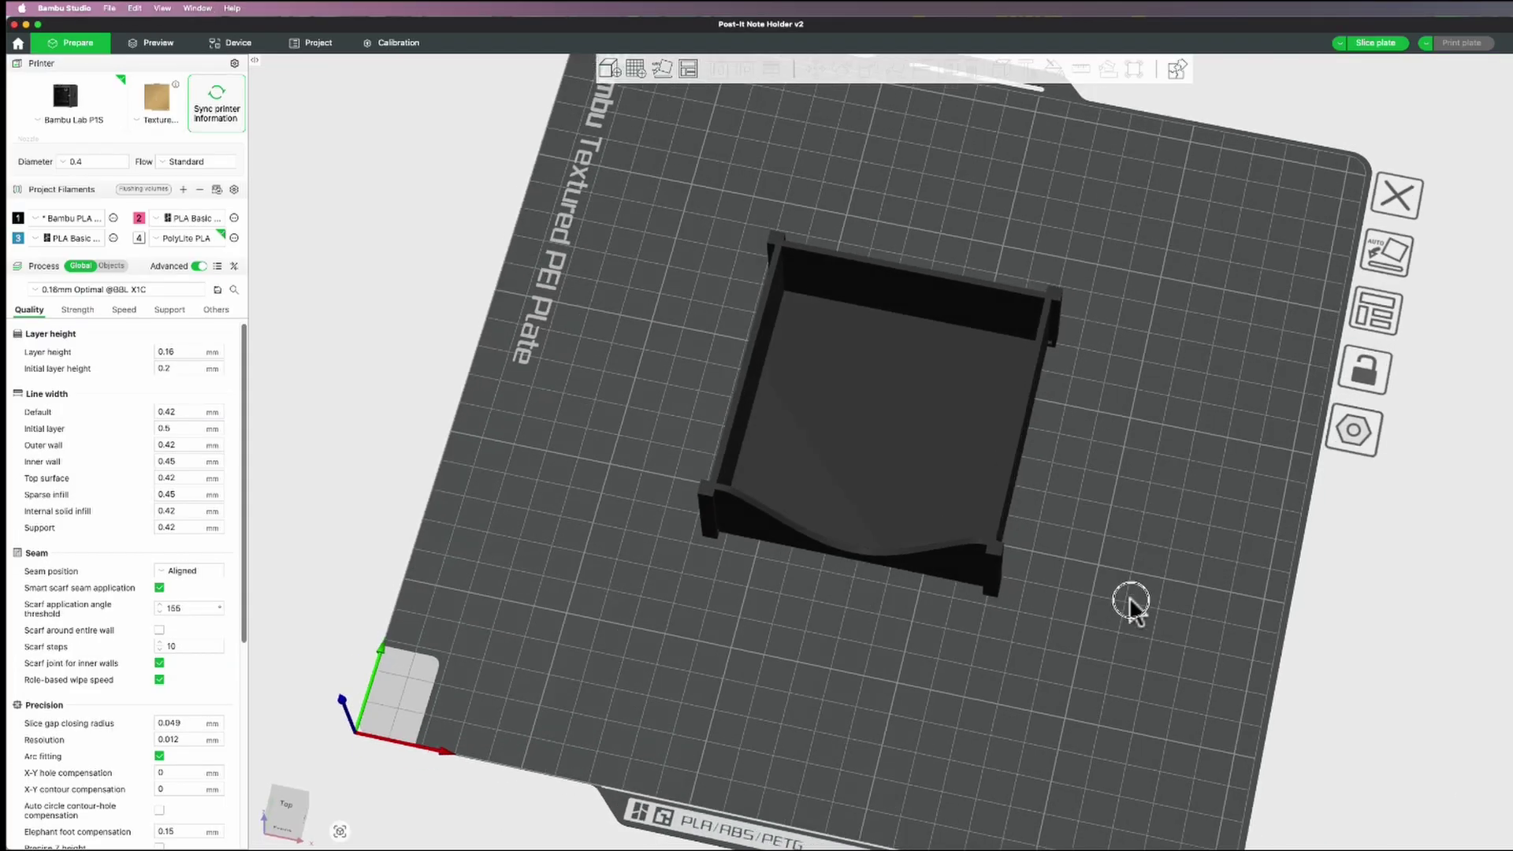
{"action": "left_click_drag", "start_coordinate": [1132, 601], "coordinate": [1057, 581]}
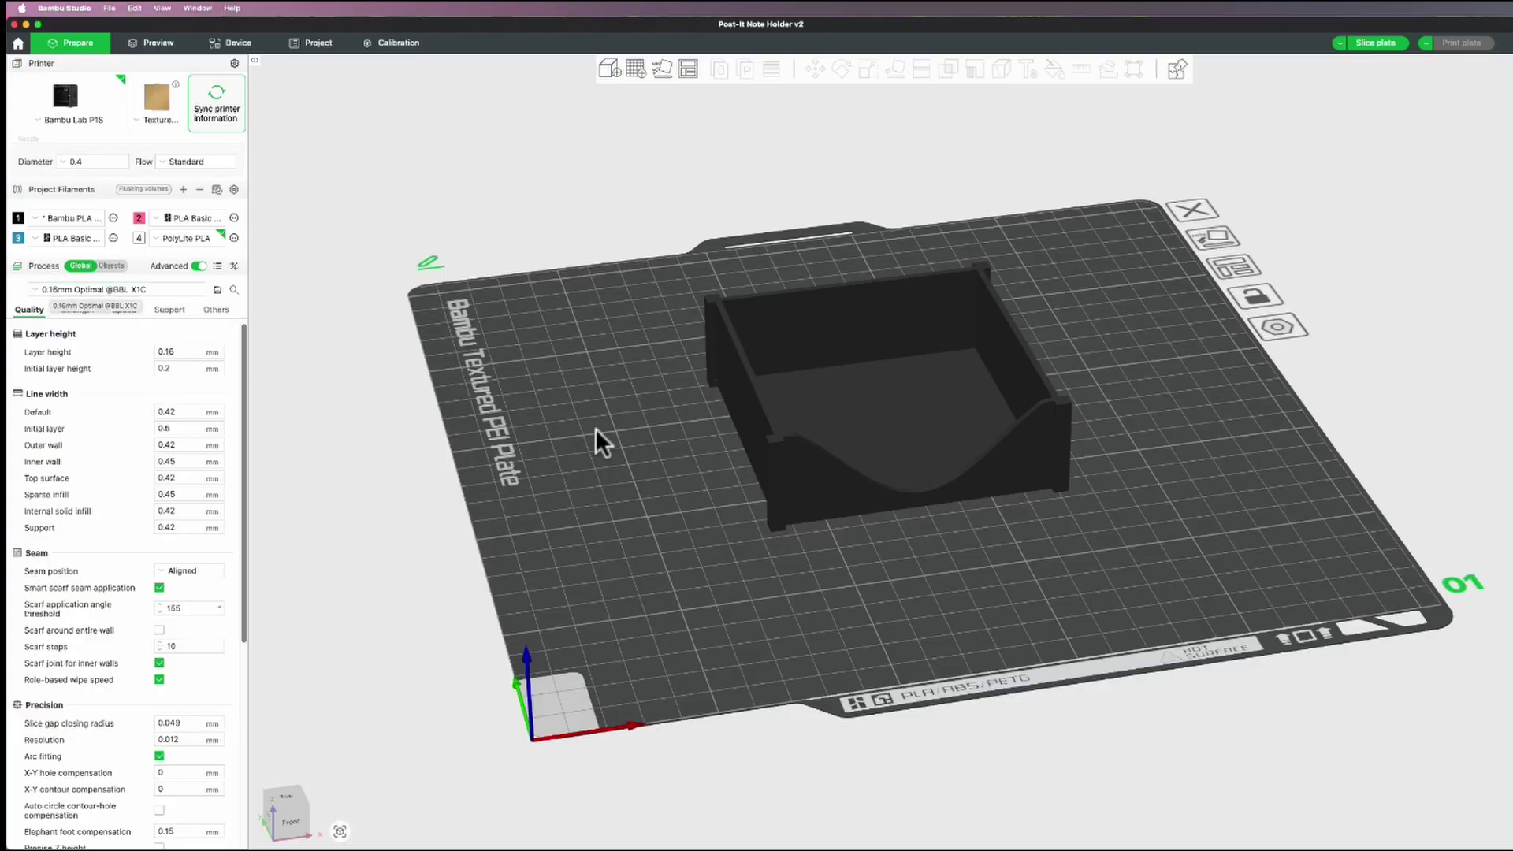
{"action": "scroll", "coordinate": [881, 469], "scroll_direction": "up", "scroll_amount": 5}
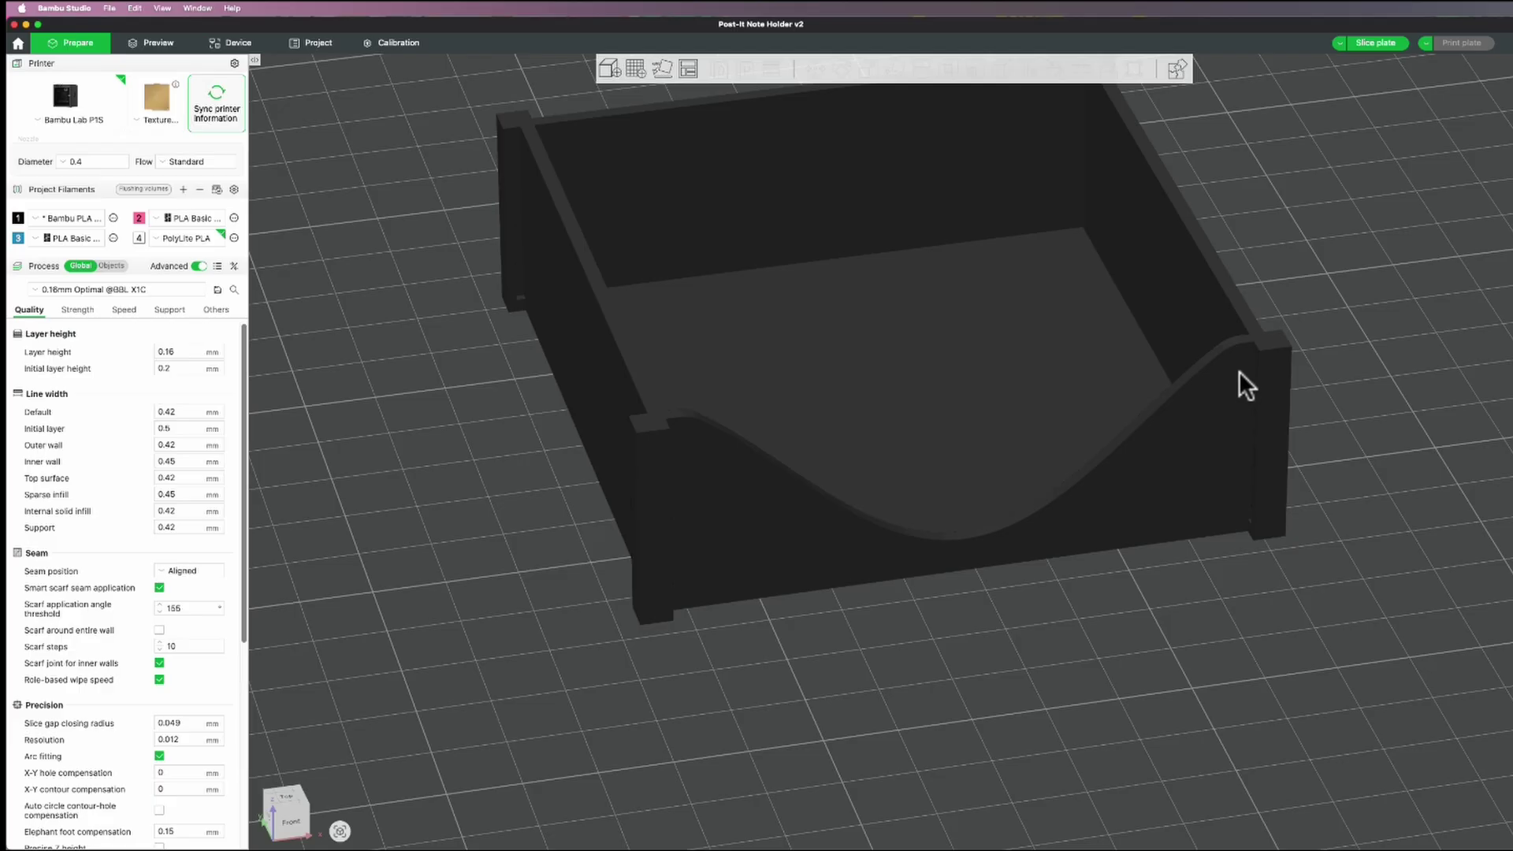
{"action": "key", "text": "super+r"}
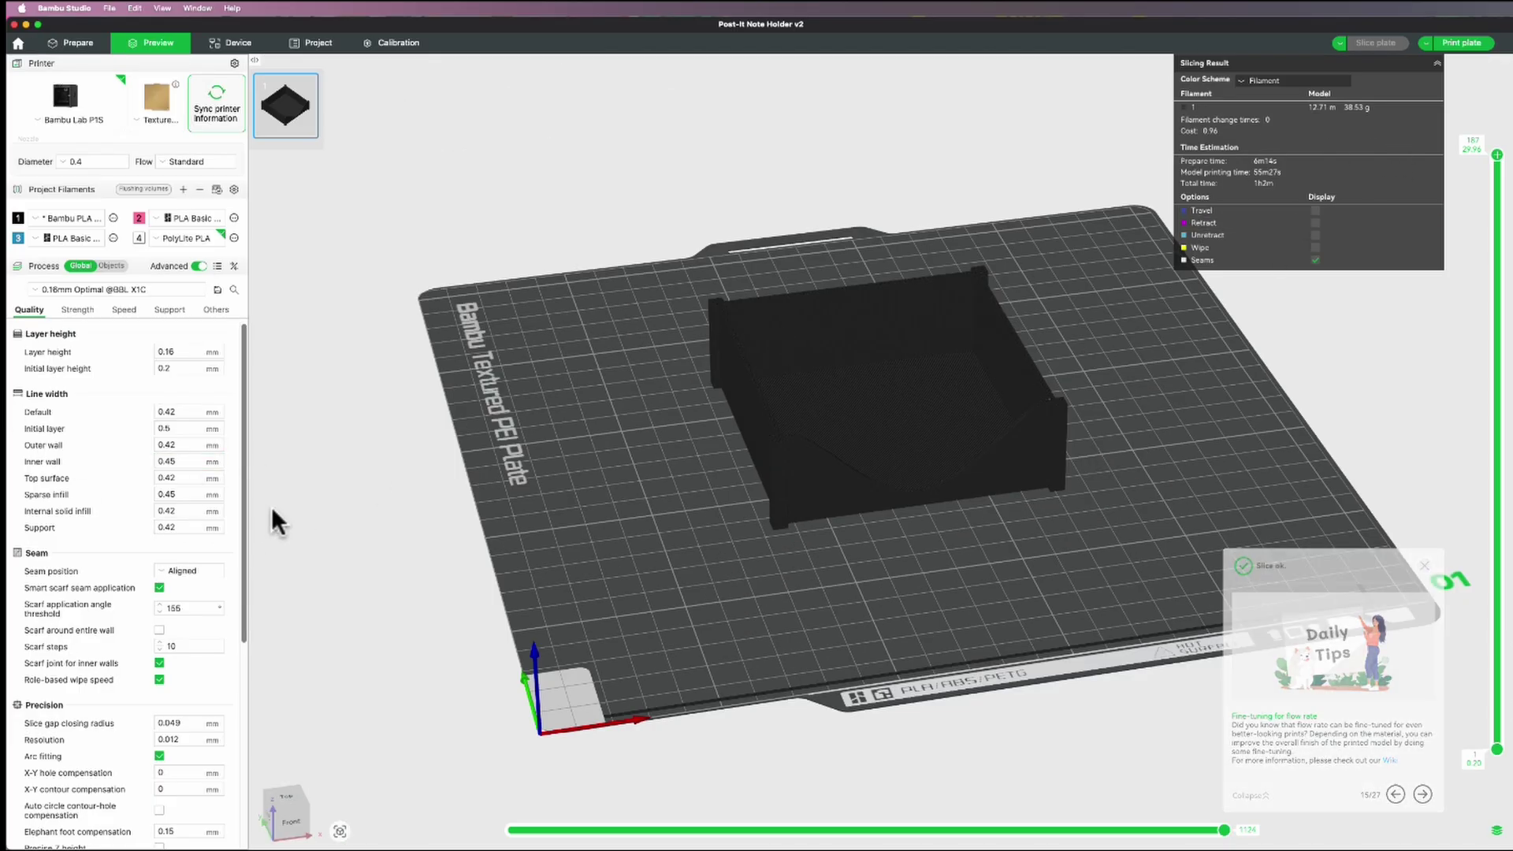
{"action": "scroll", "coordinate": [1028, 457], "scroll_direction": "up", "scroll_amount": 2}
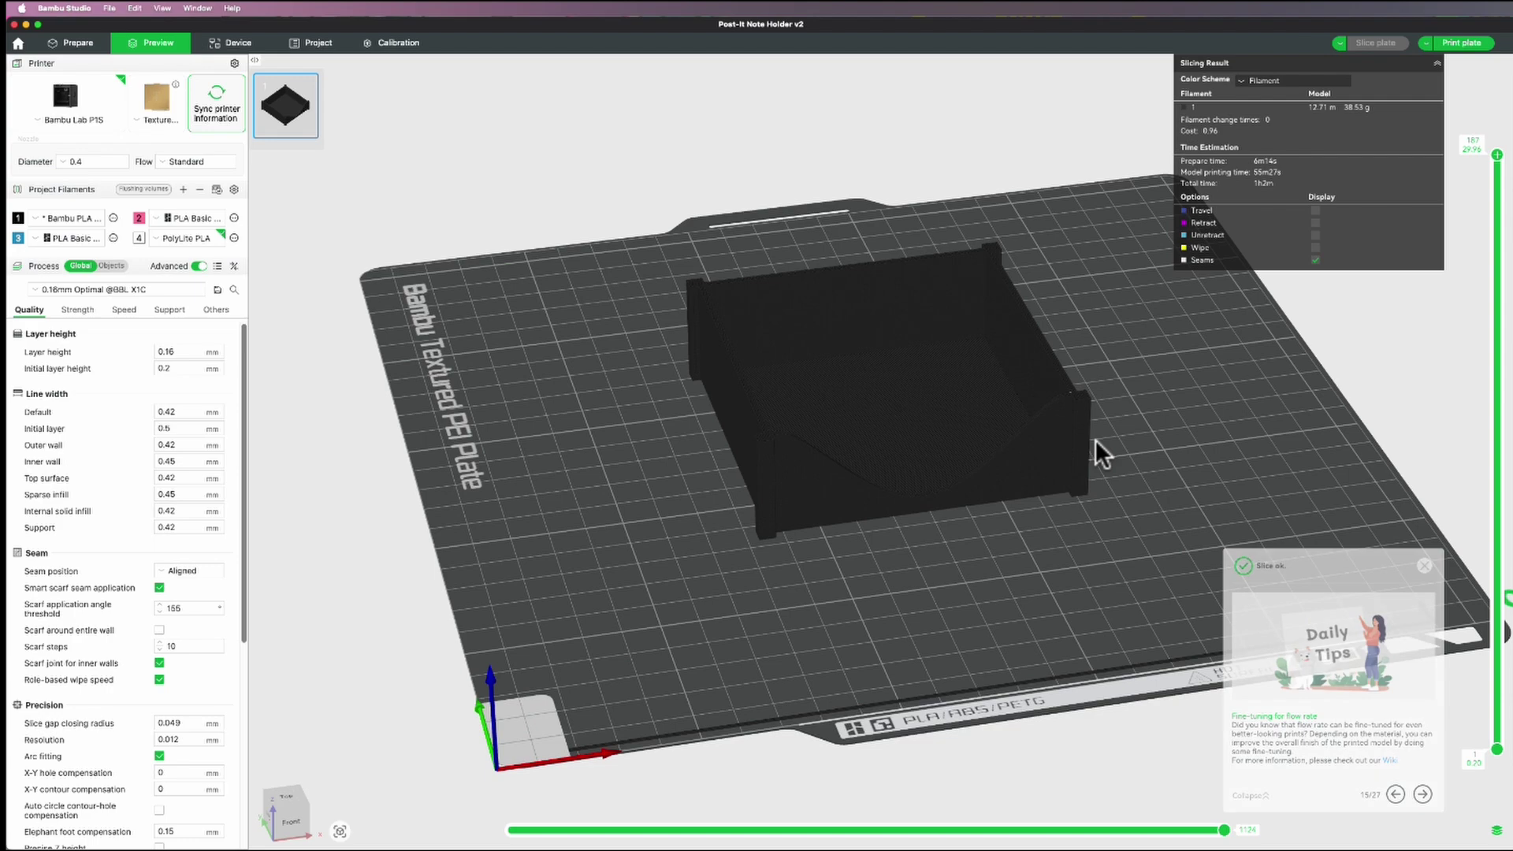